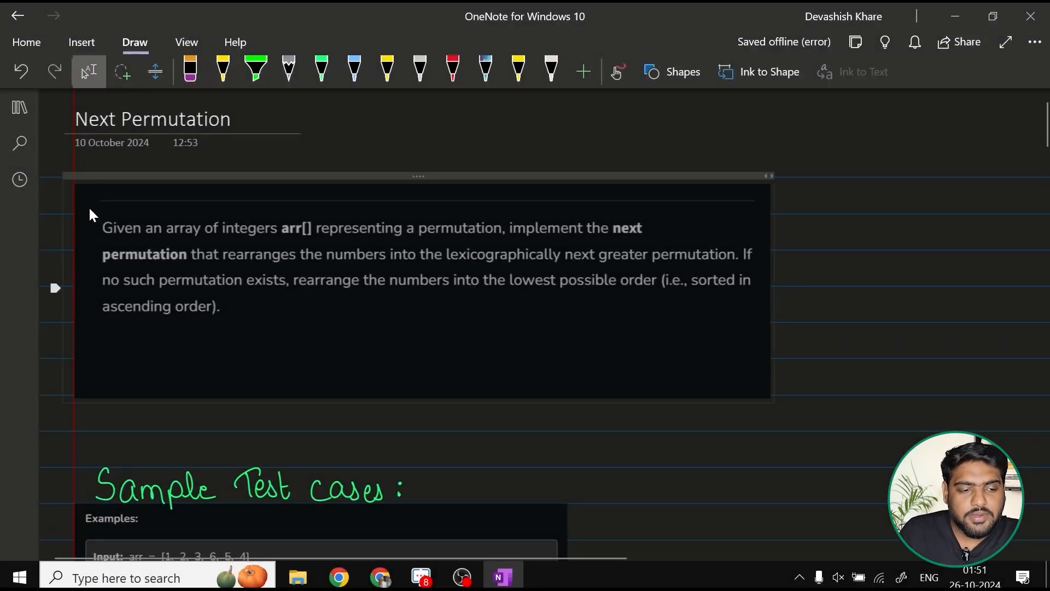
Mark the statement with a yellow C and underline arr[], "a permutation", "that rearranges".
left_click_drag(90, 211, 89, 228)
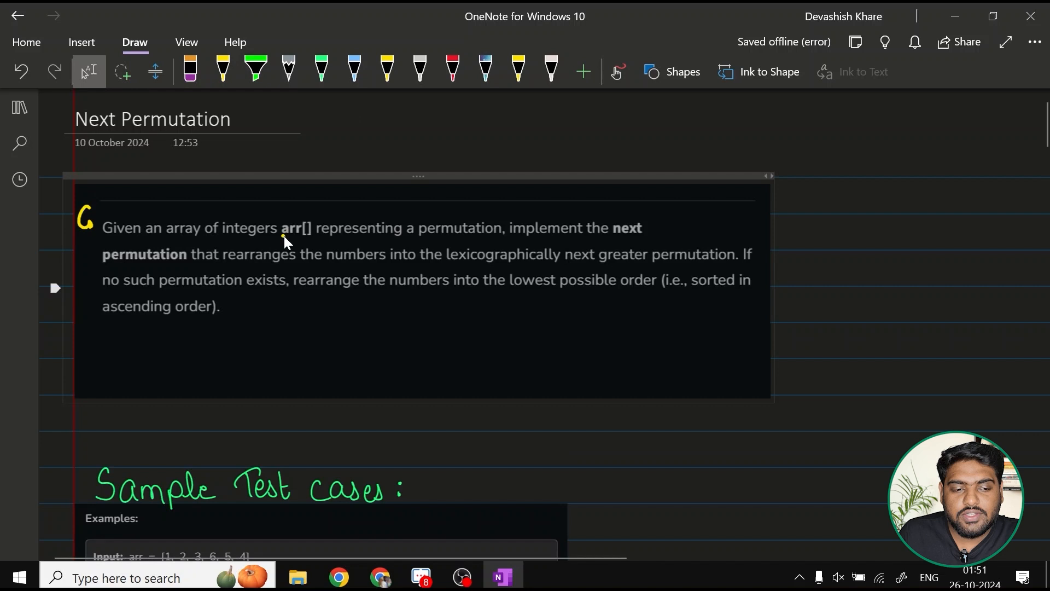
left_click_drag(282, 236, 304, 237)
left_click_drag(412, 238, 561, 241)
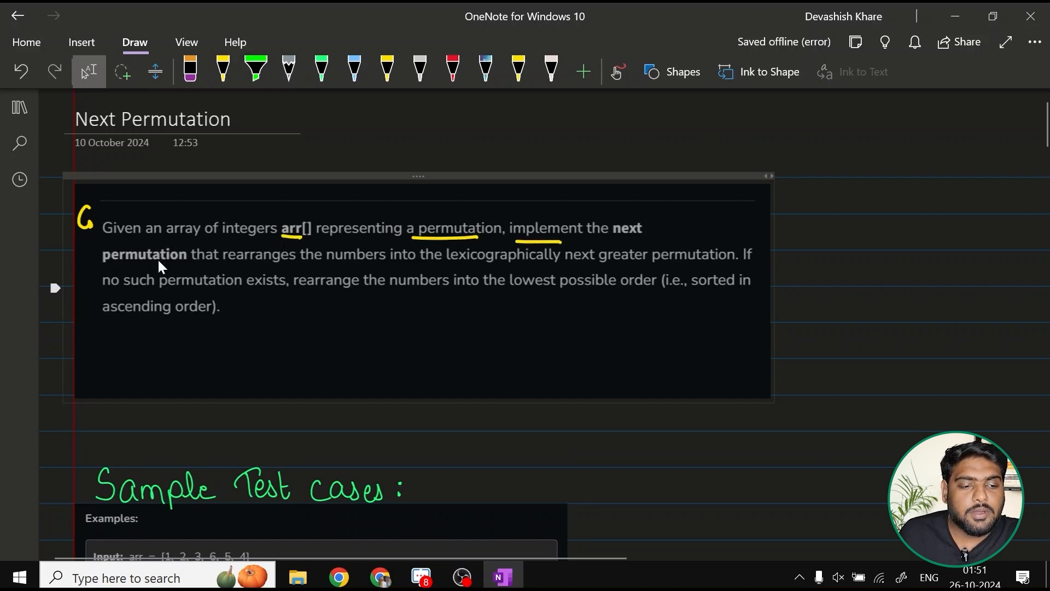
left_click_drag(201, 267, 276, 269)
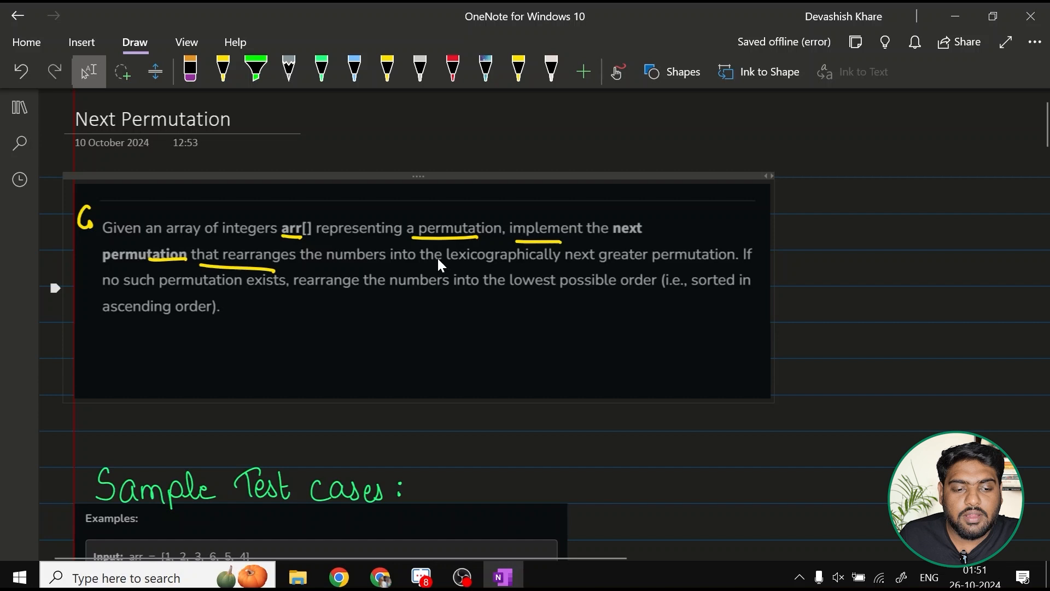
Underline "the lexicographically", "If ... such", "lowest" and "ascending order" in yellow.
left_click_drag(430, 268, 755, 263)
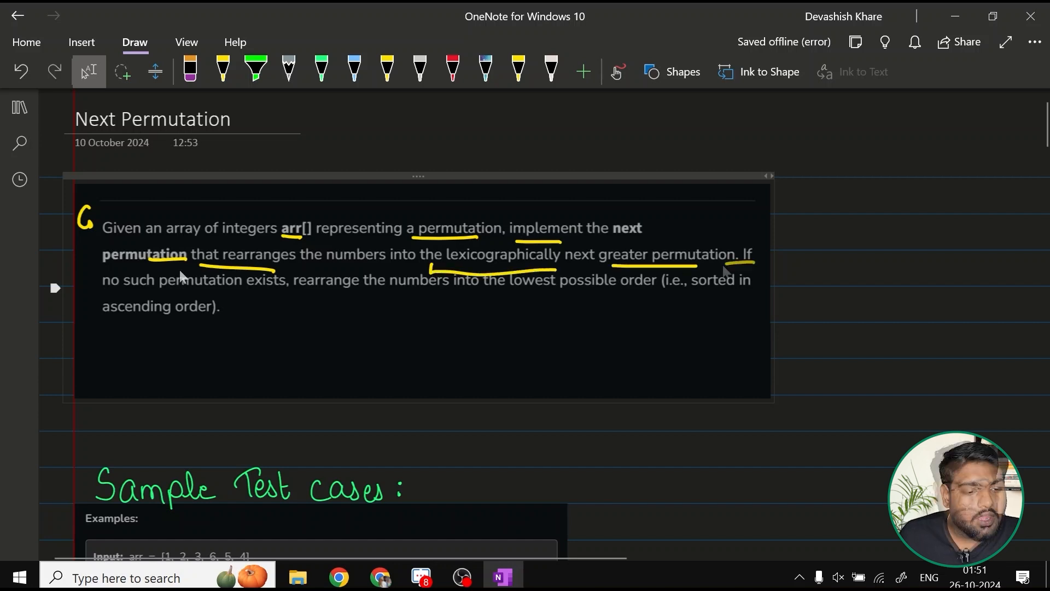
left_click_drag(128, 301, 371, 289)
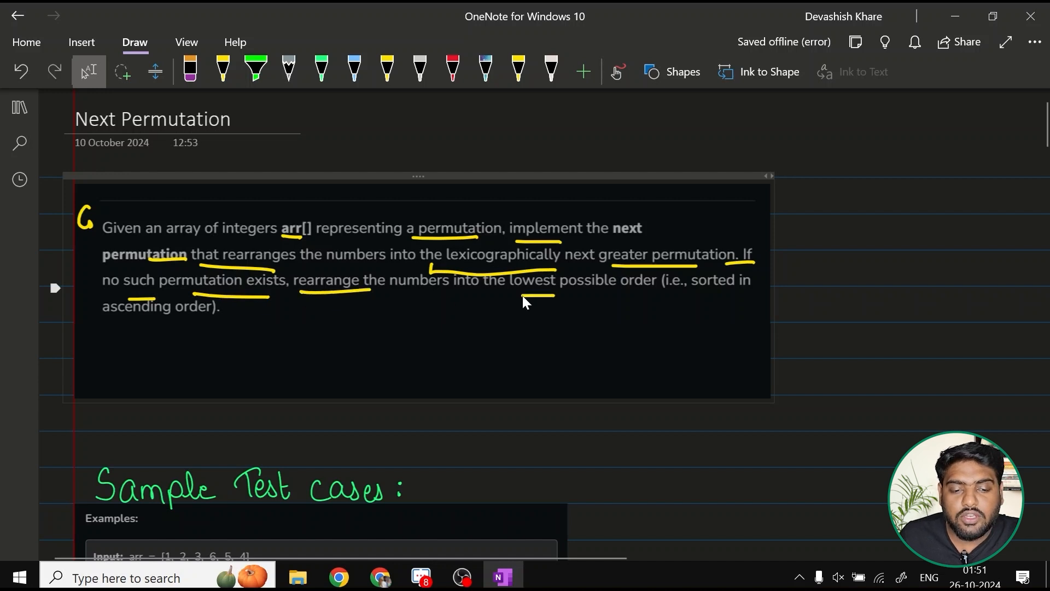
left_click_drag(522, 295, 568, 295)
left_click_drag(121, 322, 243, 313)
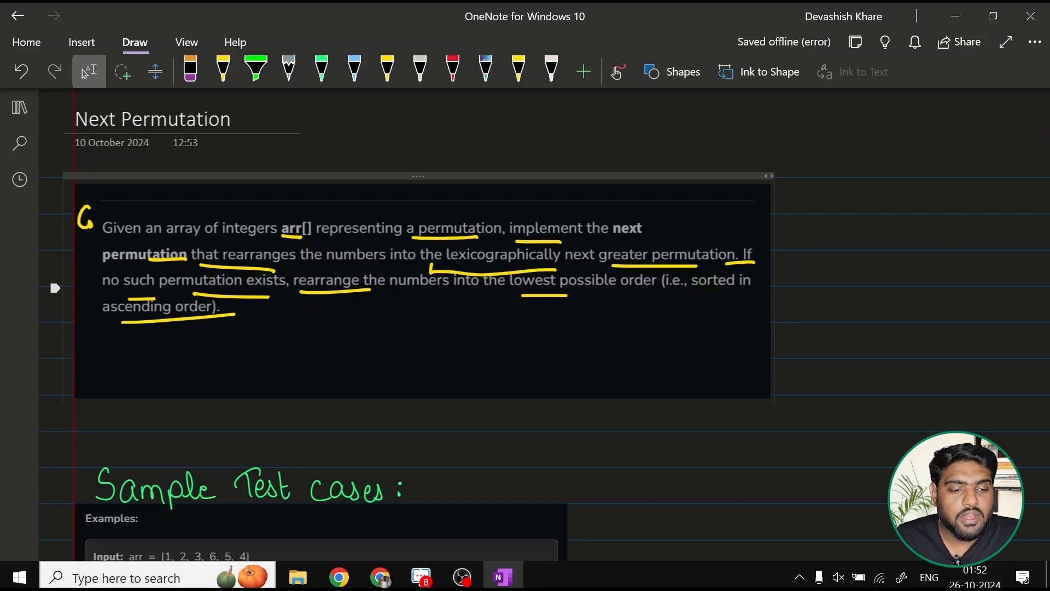
scroll(271, 329, "down", 3)
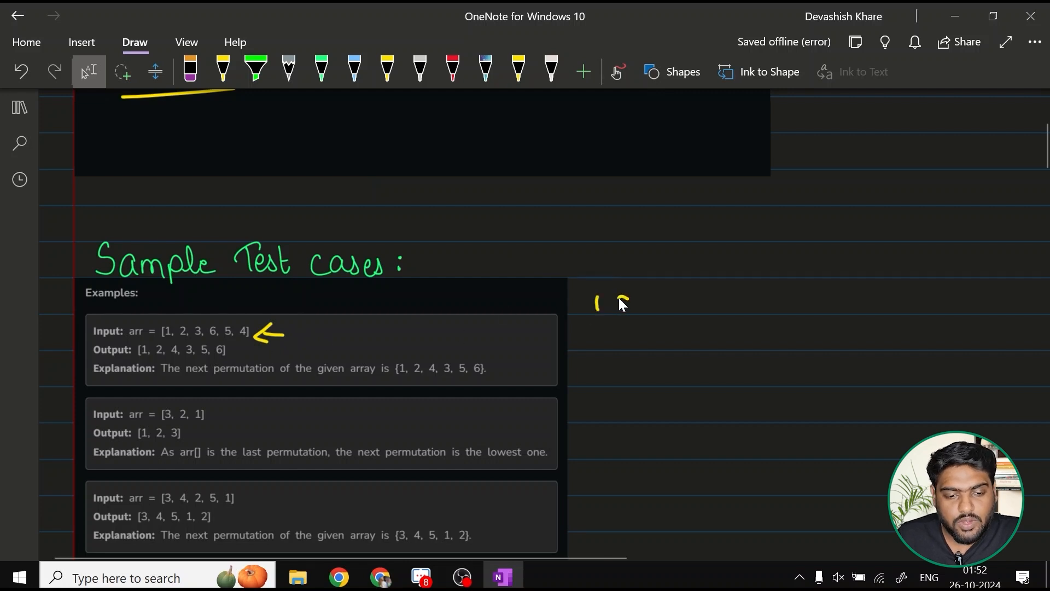
Handwrite the input 1 2 3 6 5 4, arrow the first Output line and dot its leading numbers.
left_click_drag(621, 304, 681, 310)
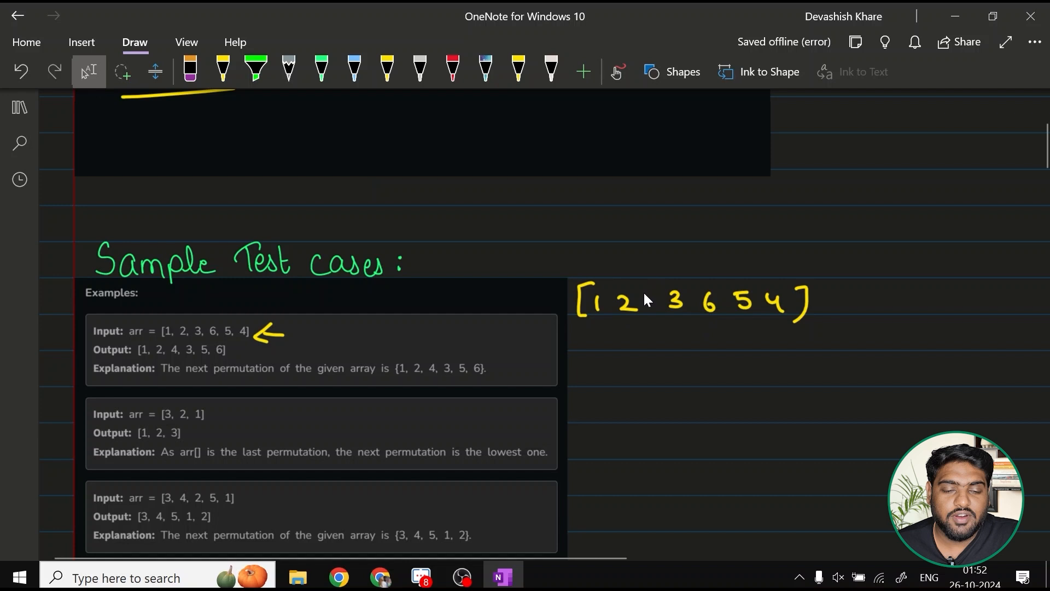
left_click_drag(284, 340, 279, 356)
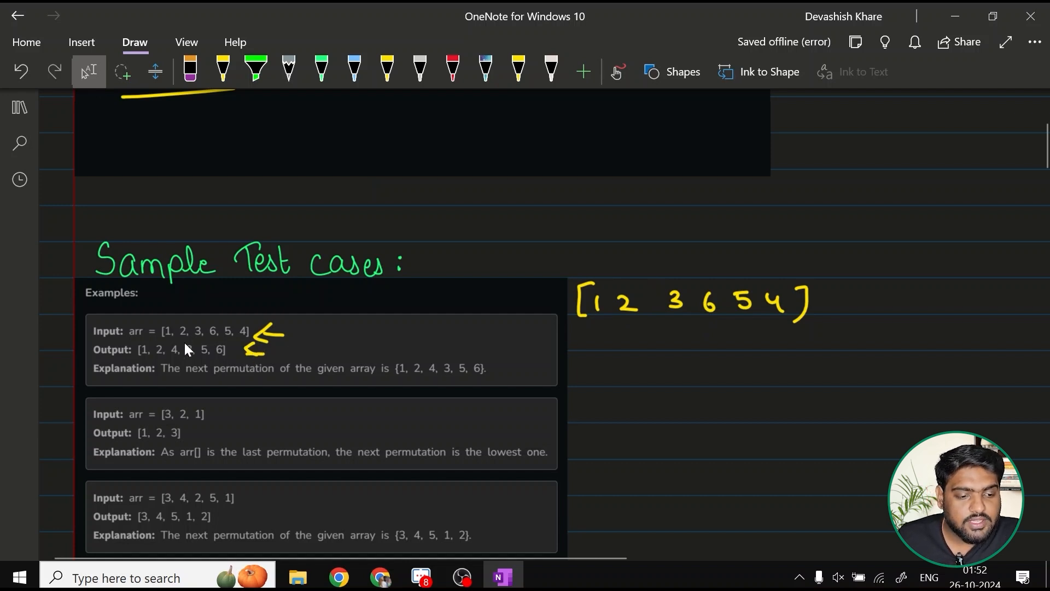
left_click(146, 345)
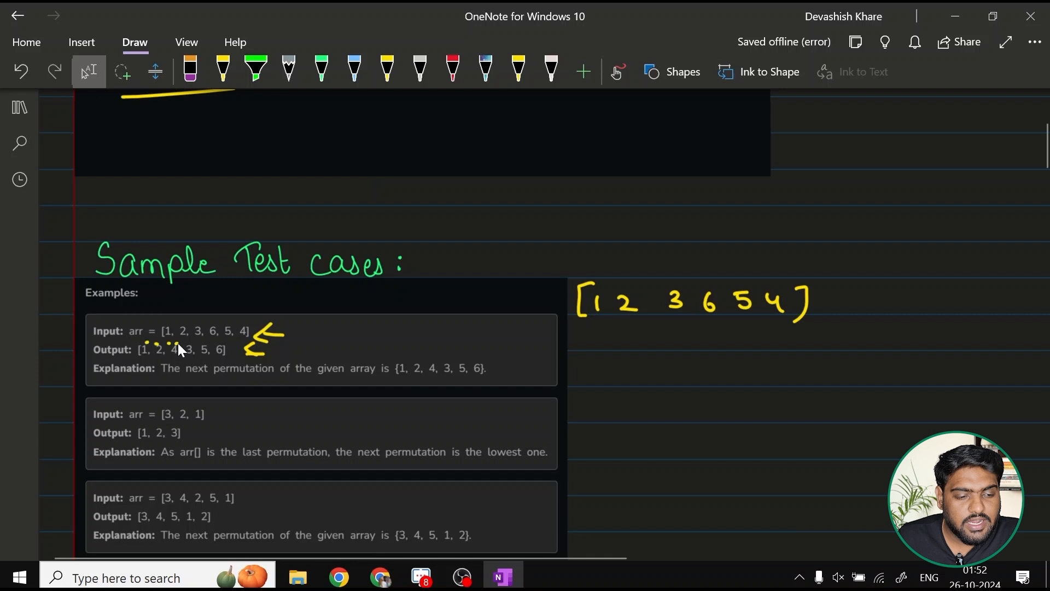
left_click(175, 344)
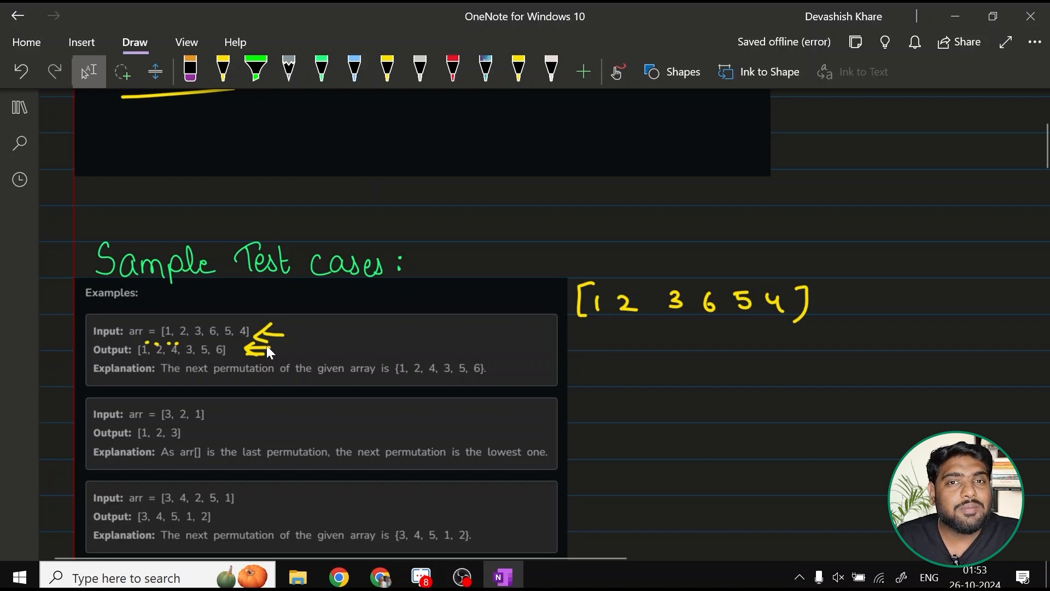
scroll(267, 346, "down", 3)
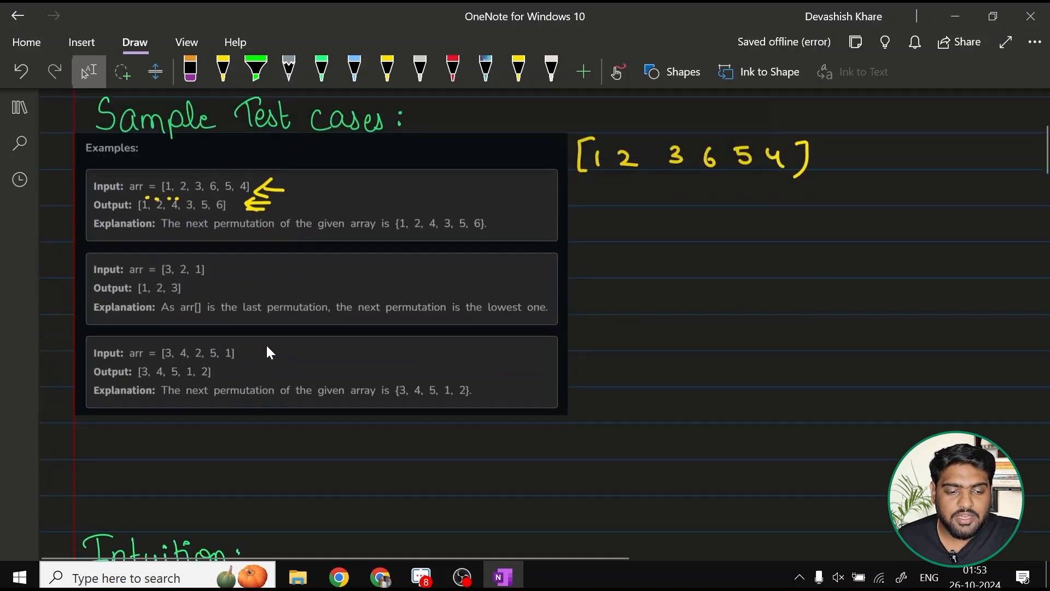
scroll(267, 346, "down", 3)
scroll(267, 353, "down", 3)
scroll(267, 353, "down", 2)
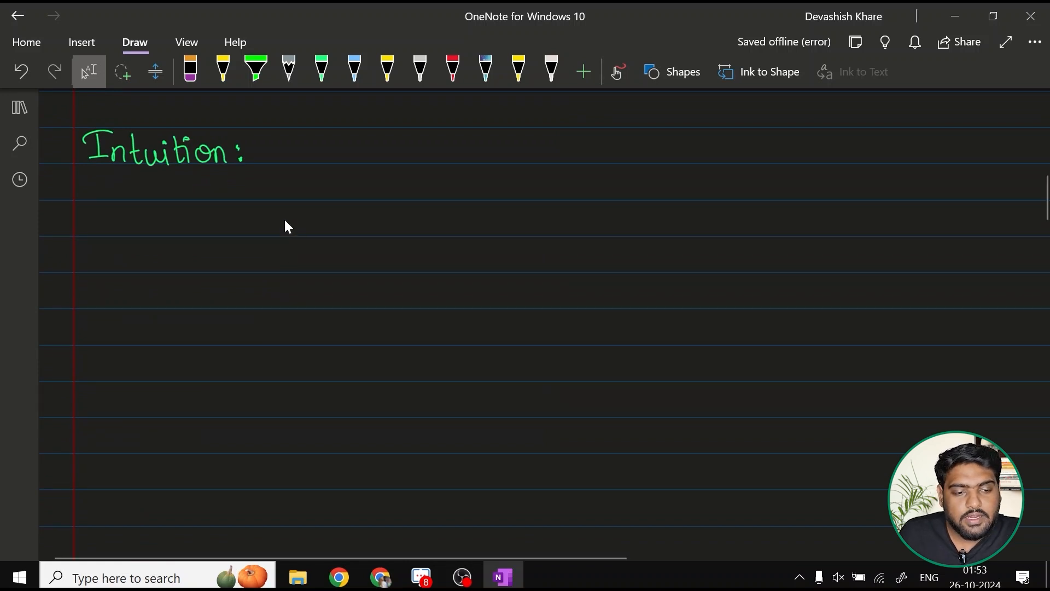
Write the six permutations 123, 132, 213, 231, 312, 321 under Intuition with a circled 3.
mouse_move(286, 218)
left_mouse_down()
mouse_move(285, 233)
mouse_move(333, 235)
left_mouse_up()
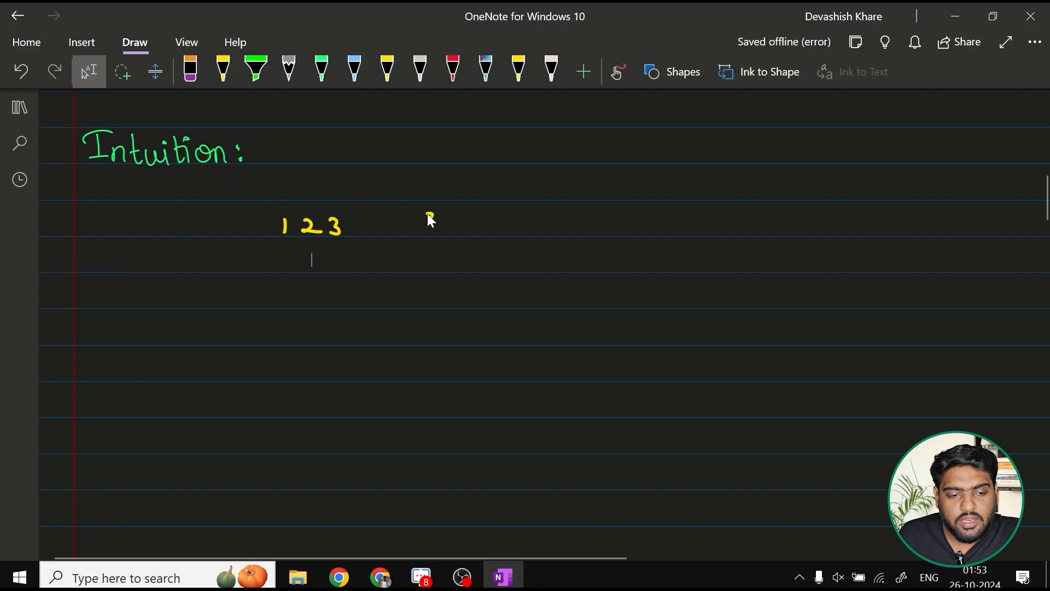
mouse_move(428, 214)
left_mouse_down()
mouse_move(433, 234)
mouse_move(447, 238)
left_mouse_up()
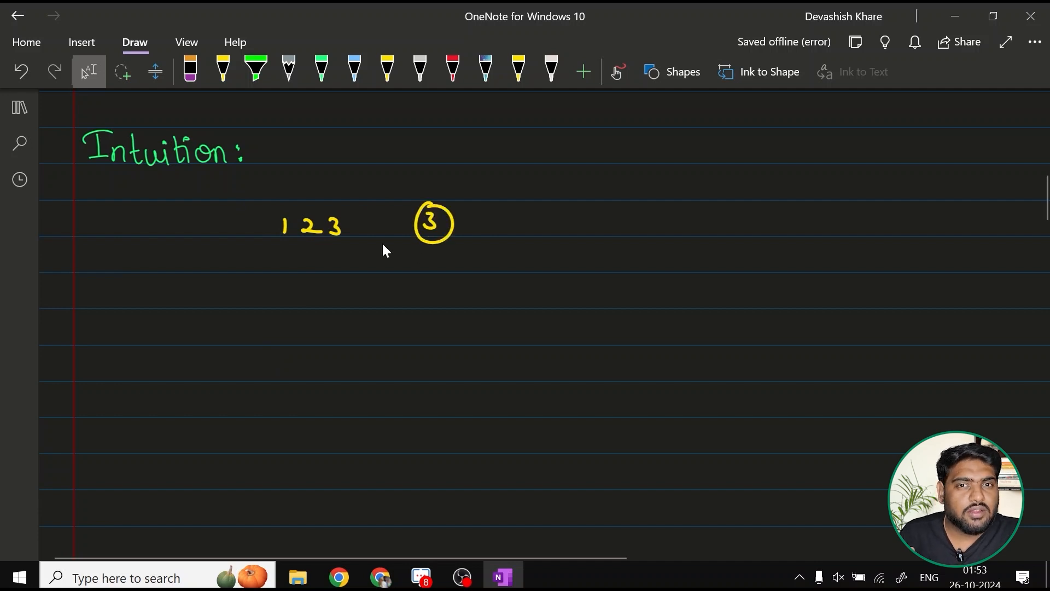
left_click_drag(284, 253, 284, 269)
left_click_drag(302, 256, 310, 269)
left_click_drag(327, 256, 332, 264)
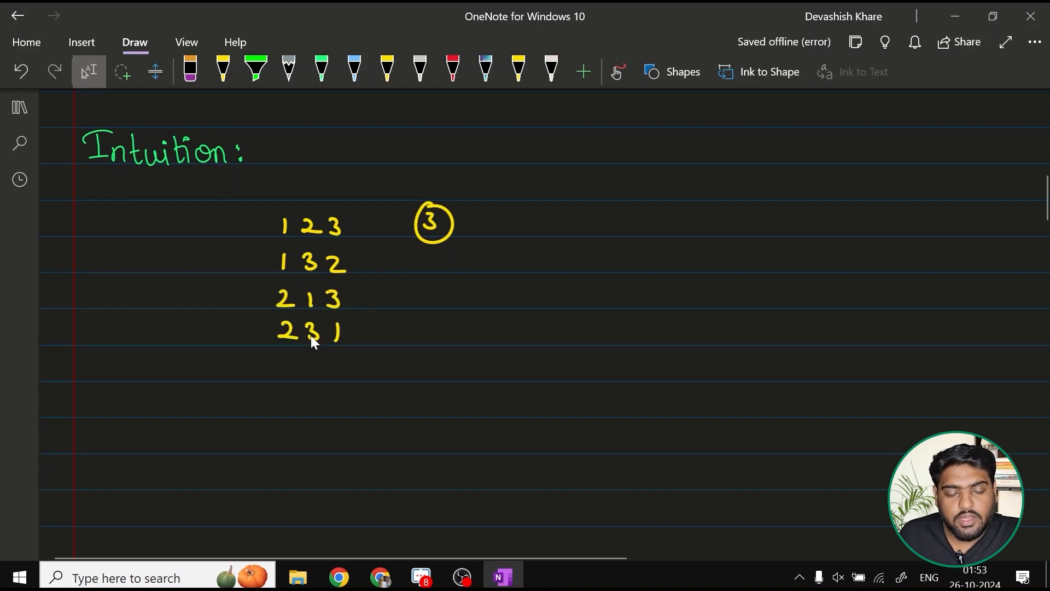
left_click_drag(277, 350, 279, 371)
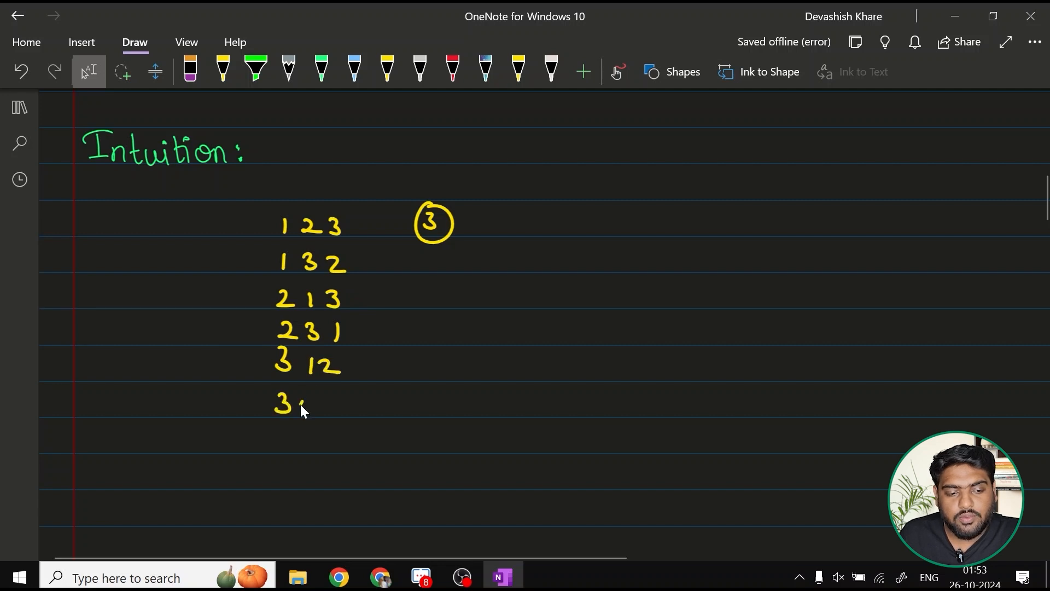
left_click_drag(330, 397, 332, 415)
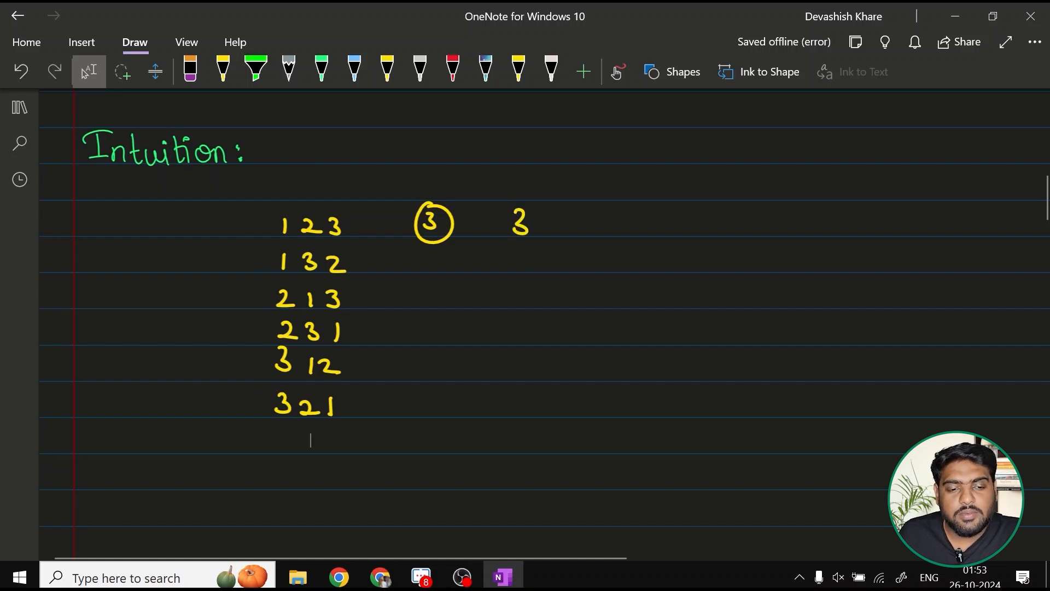
Add the arrow to the total 6, arrows beside 123, 231, 321, a tick and bracket at 123.
left_click_drag(522, 258, 538, 256)
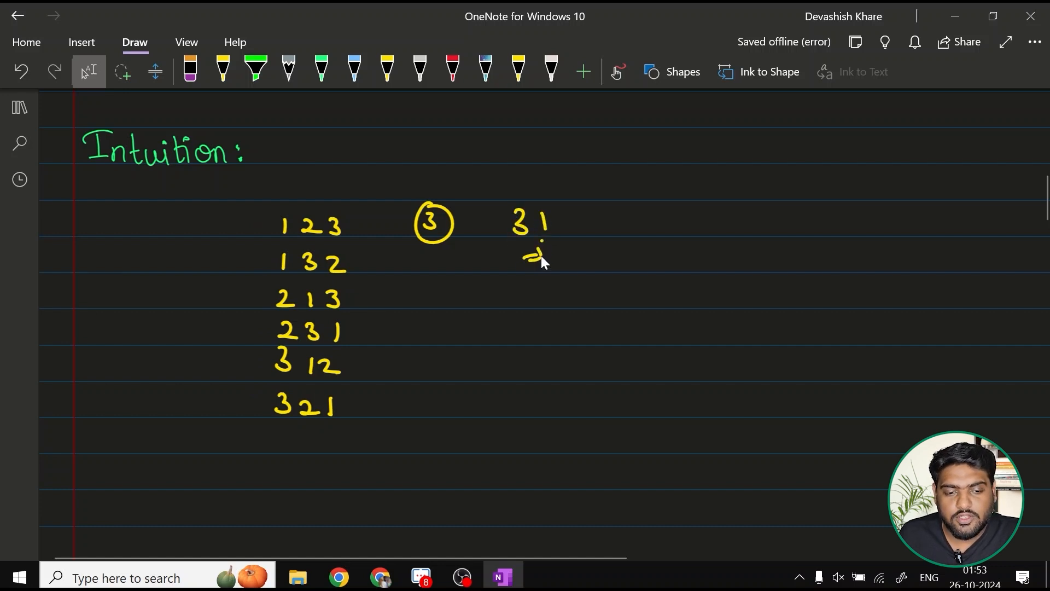
left_click_drag(227, 223, 245, 223)
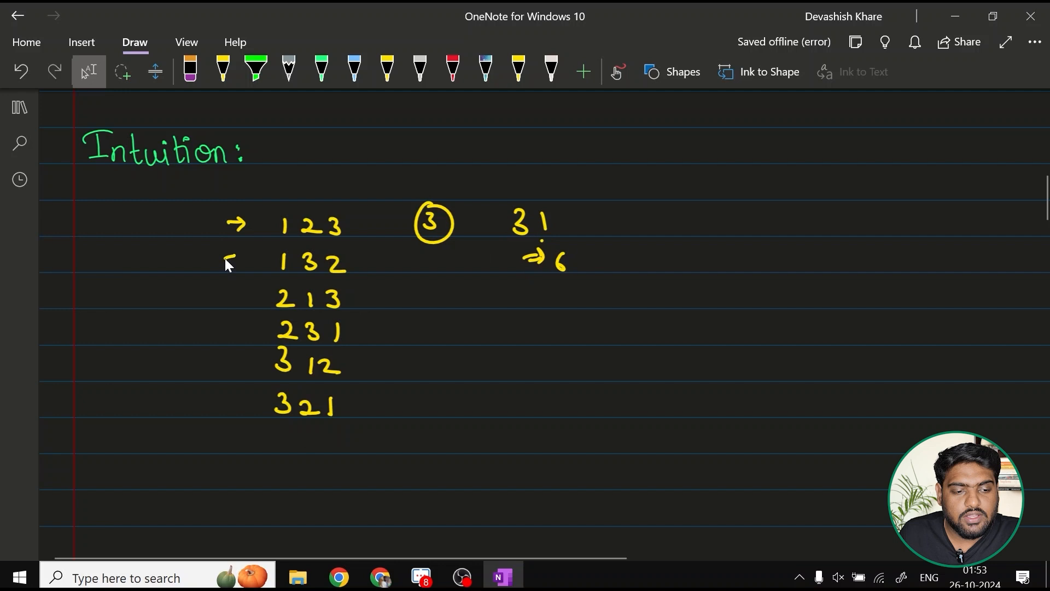
left_click_drag(222, 322, 240, 323)
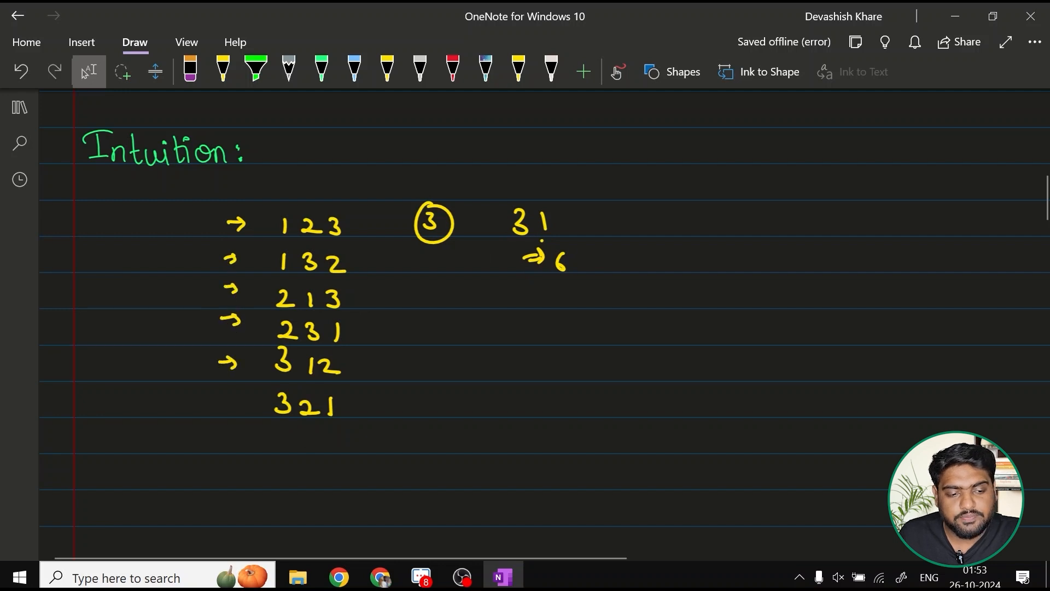
left_click_drag(215, 404, 234, 405)
left_click(371, 223)
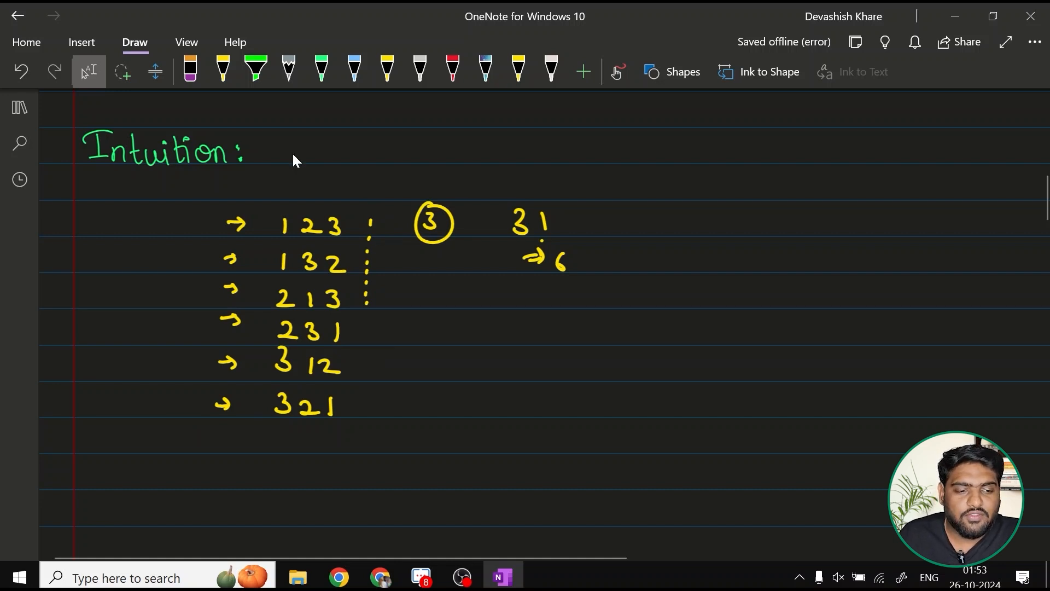
left_click_drag(265, 196, 355, 195)
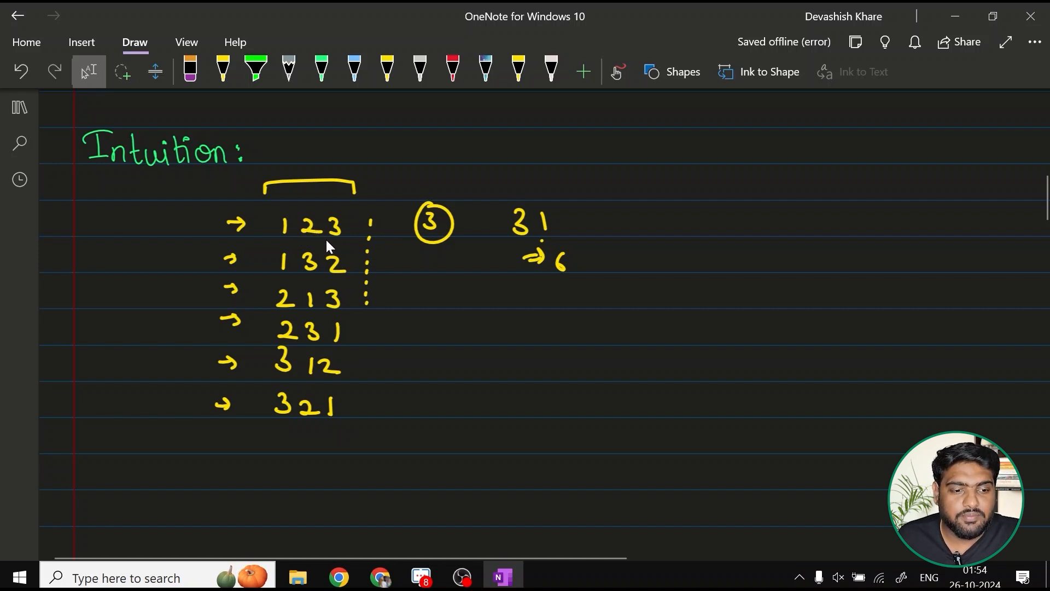
Stroke above 132, mark digits of 213 and 321, then erase these temporary marks.
left_click_drag(283, 248, 343, 249)
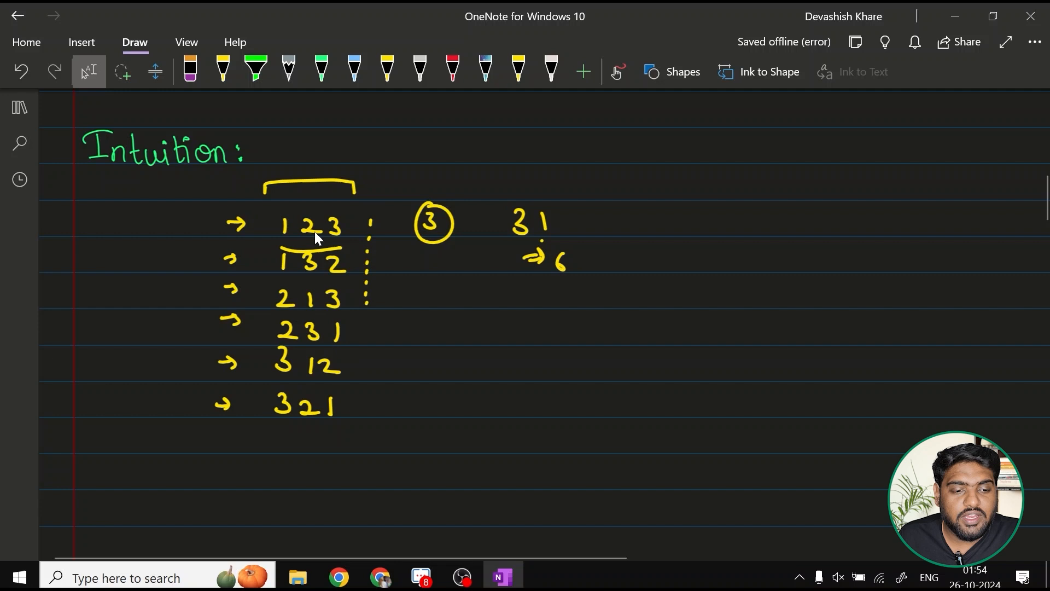
left_click_drag(281, 285, 291, 284)
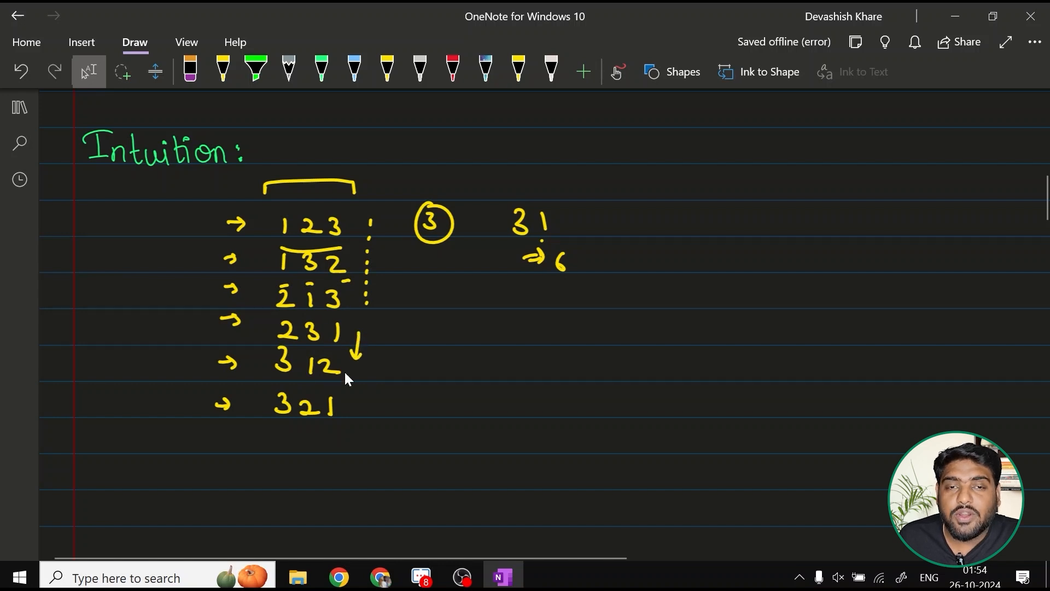
left_click_drag(283, 426, 296, 427)
left_click_drag(312, 424, 324, 422)
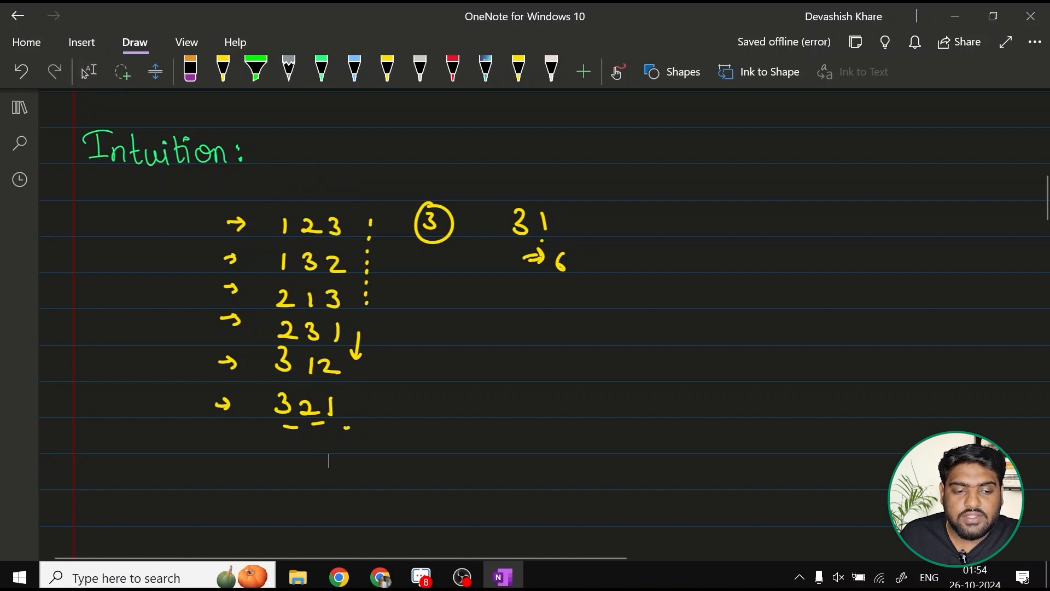
left_click_drag(370, 221, 328, 427)
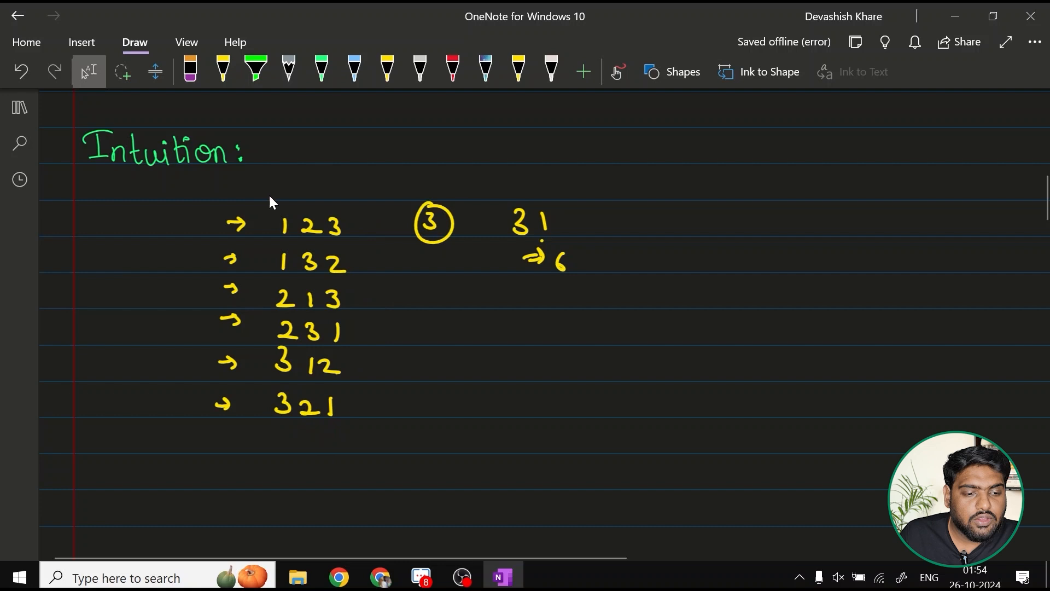
Draw a green bracket above 123 and enclosing brackets around the whole permutation list.
left_click_drag(268, 205, 350, 206)
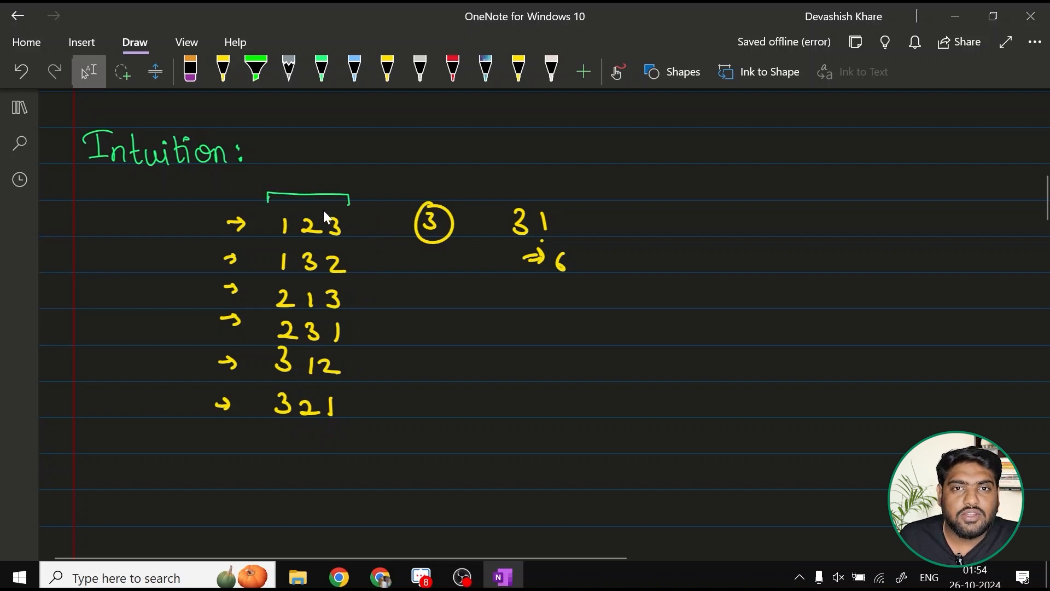
left_click(285, 204)
key("Escape")
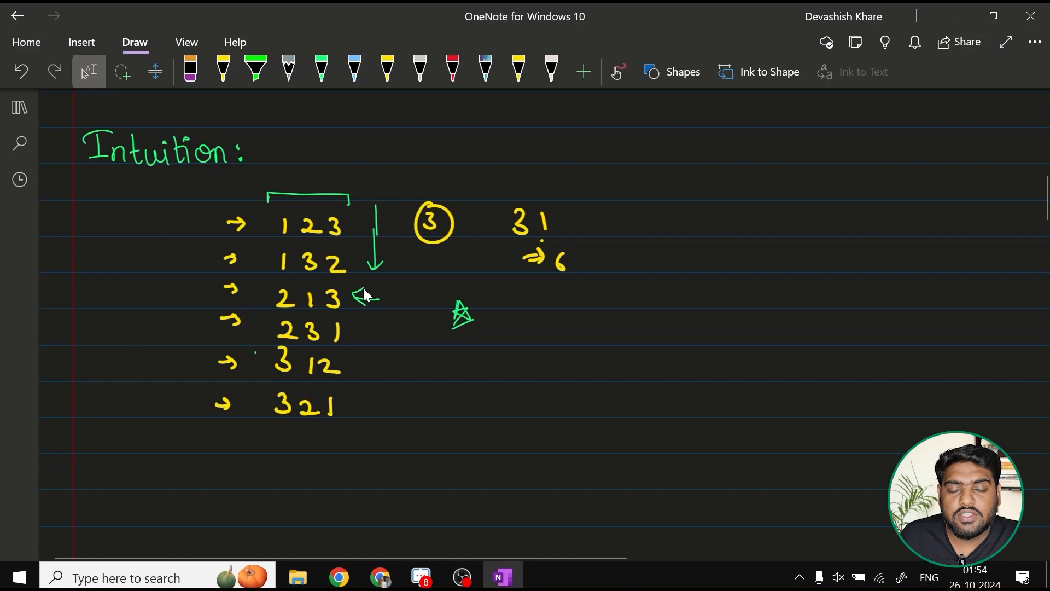
left_click_drag(244, 177, 243, 198)
left_click_drag(355, 408, 353, 430)
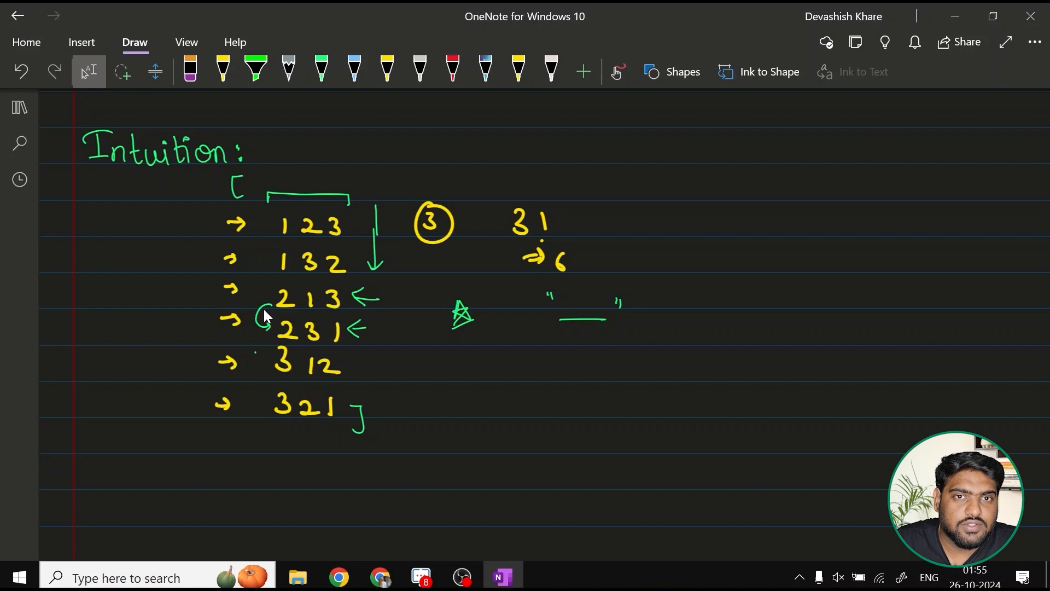
Erase the circled 3 note beside the list.
left_click(190, 71)
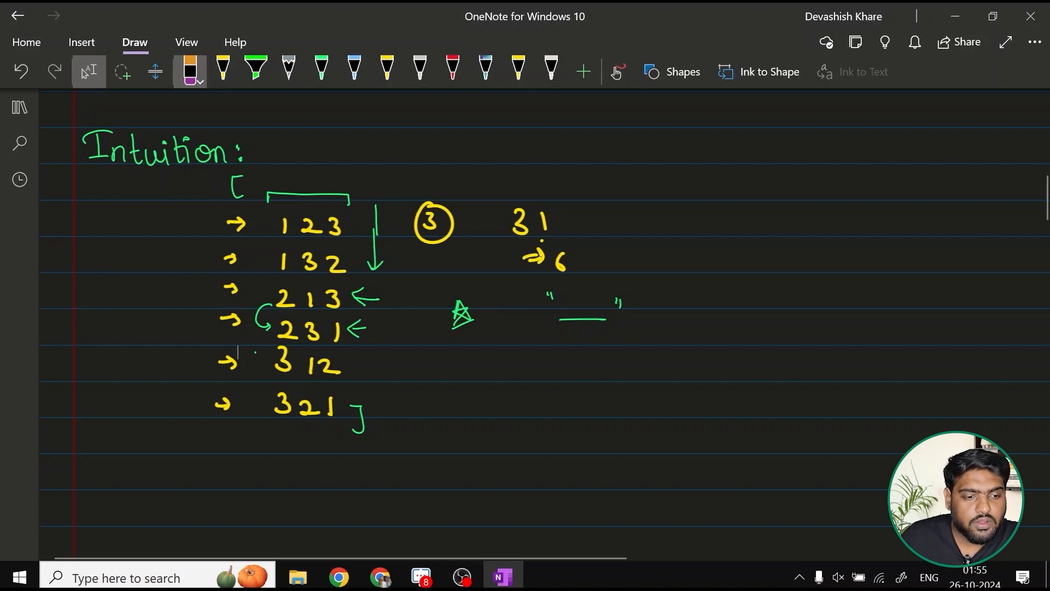
left_click(433, 222)
Clear the side notes and write the bracketed array [5 2 4 3 1] with 5 2 copied beneath.
key("ctrl+z")
key("ctrl+z")
key("ctrl+z")
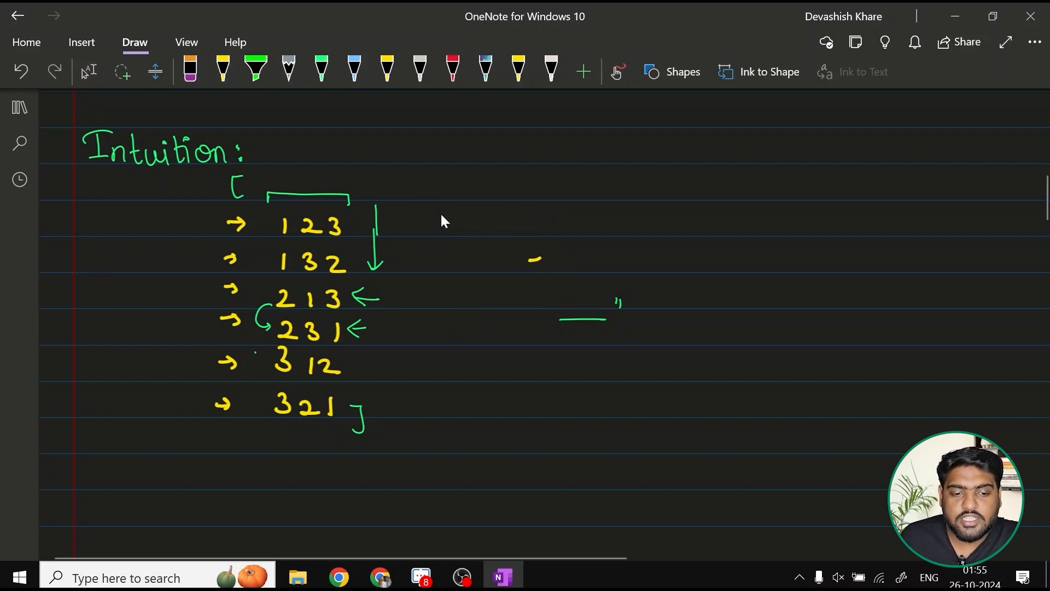
key("ctrl+z")
key("ctrl+z")
key("ctrl+z")
key("ctrl+y")
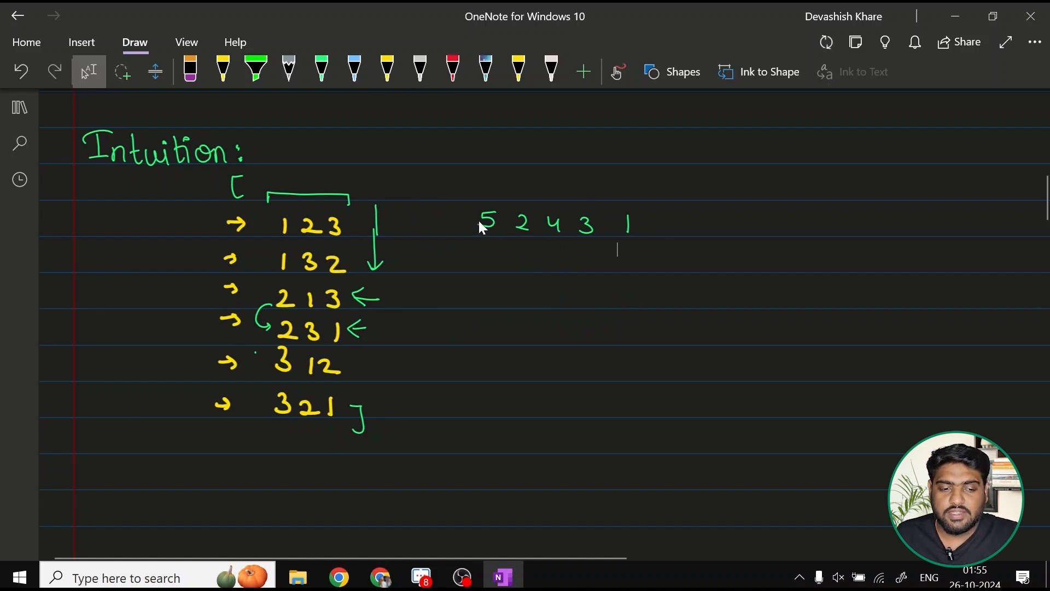
left_click_drag(472, 214, 461, 234)
left_click_drag(655, 212, 653, 236)
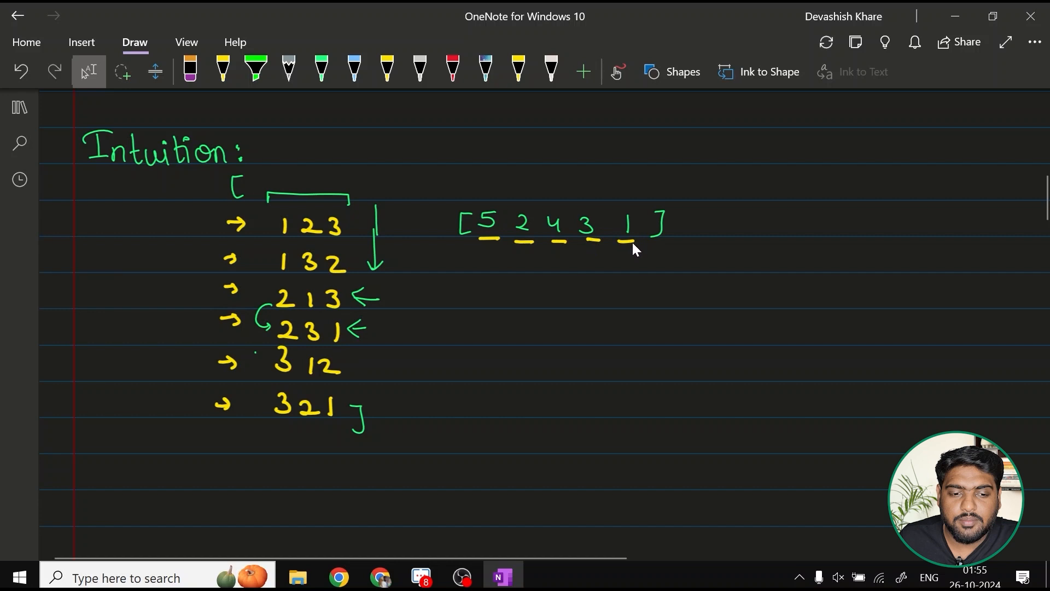
left_click_drag(463, 239, 461, 267)
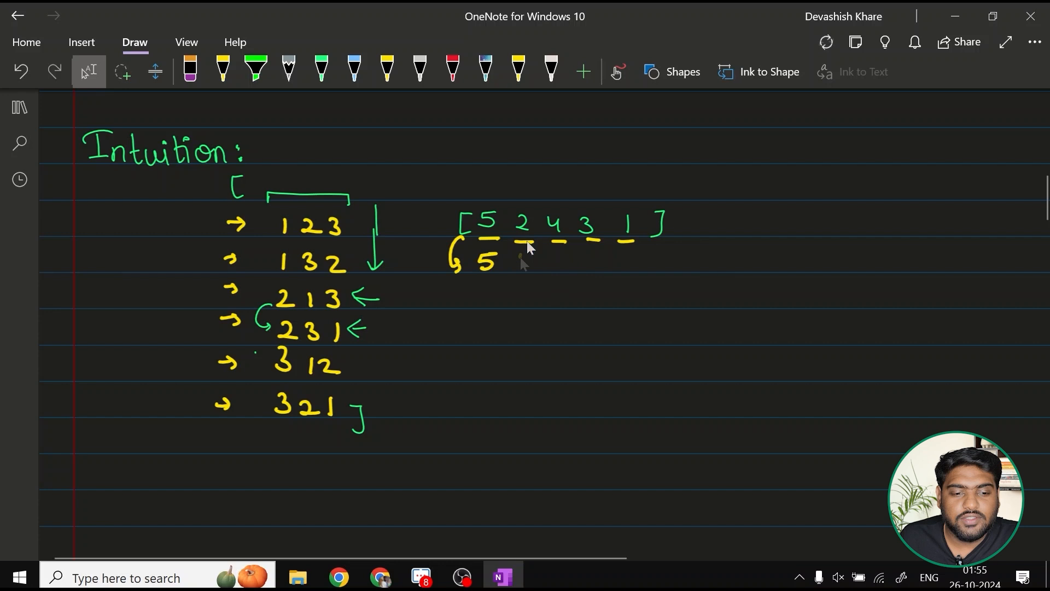
mouse_move(520, 257)
left_mouse_down()
mouse_move(529, 269)
mouse_move(640, 241)
left_mouse_up()
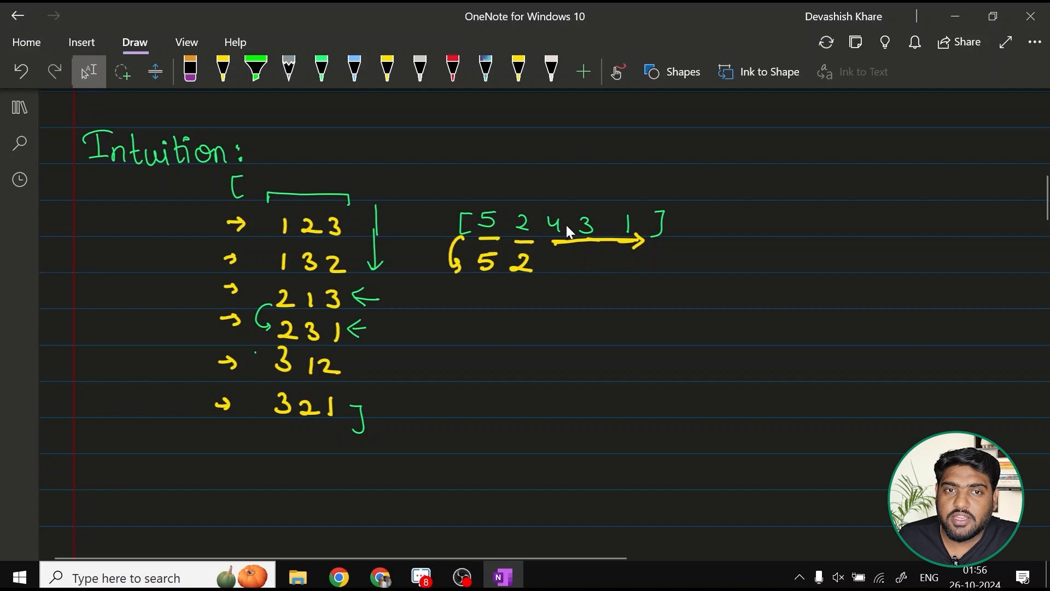
Sketch a trial rearrangement: arrow over 4 3 1 and rows 3 1 4 / 1 4 3 underlined.
left_click_drag(547, 198, 618, 201)
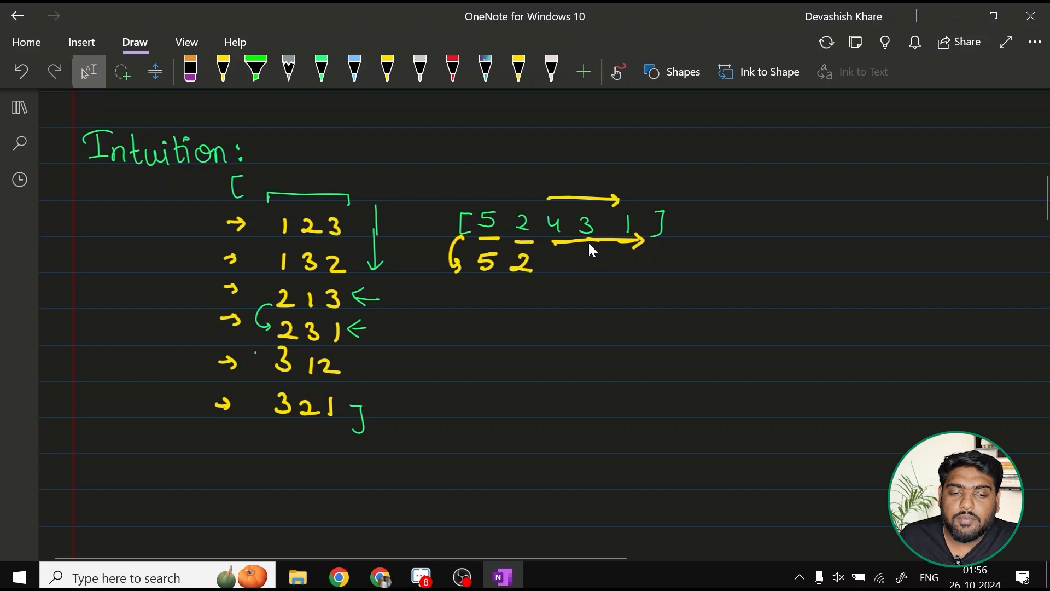
left_click_drag(584, 253, 561, 306)
mouse_move(586, 288)
left_mouse_down()
mouse_move(586, 304)
mouse_move(615, 308)
left_mouse_up()
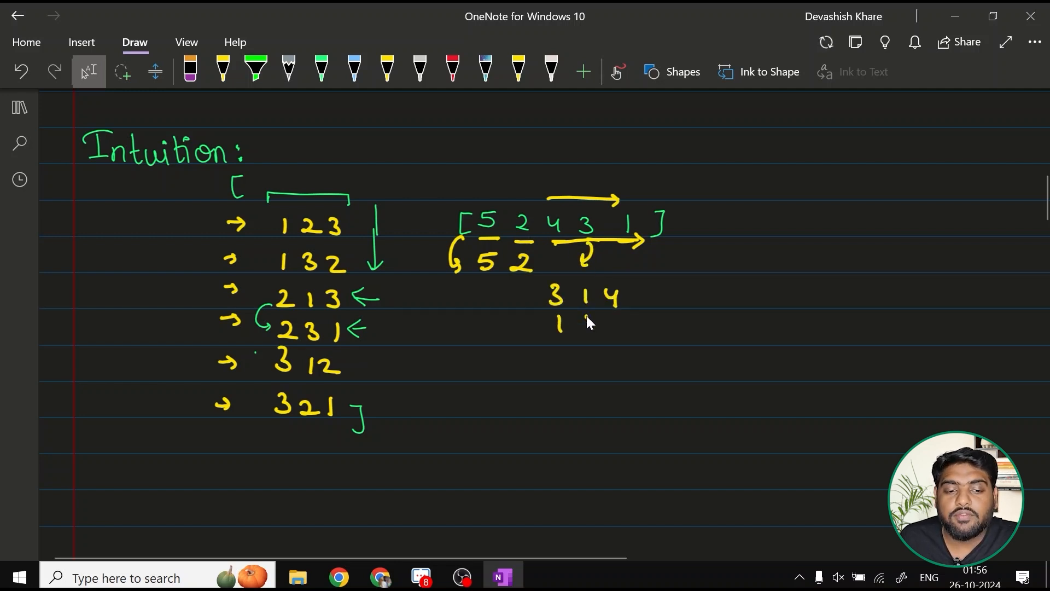
left_click_drag(556, 349, 627, 347)
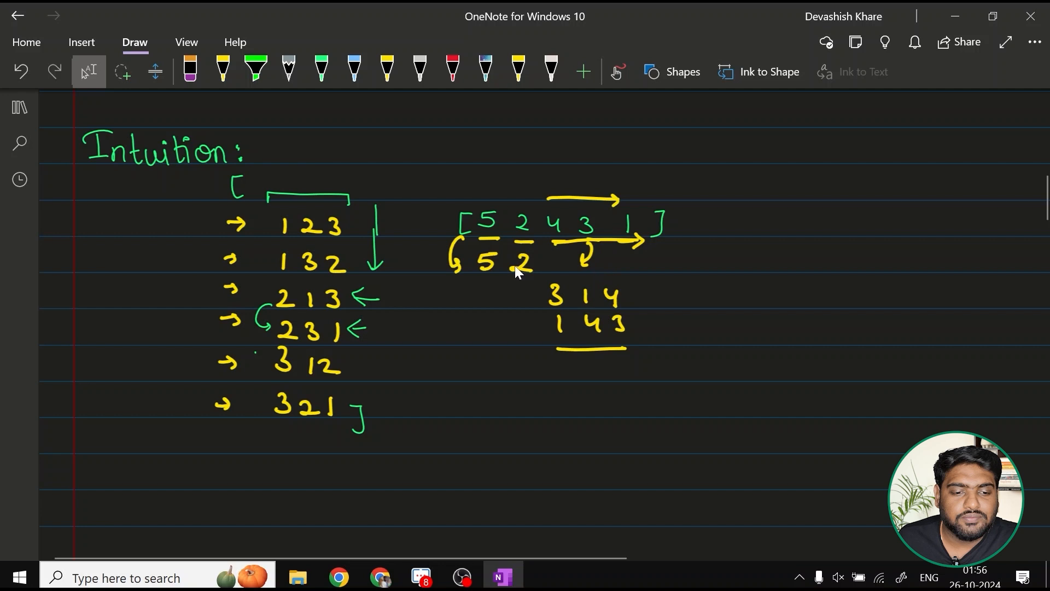
Erase the trial arrows and the 3 1 4 / 1 4 3 working with the eraser.
left_click(223, 70)
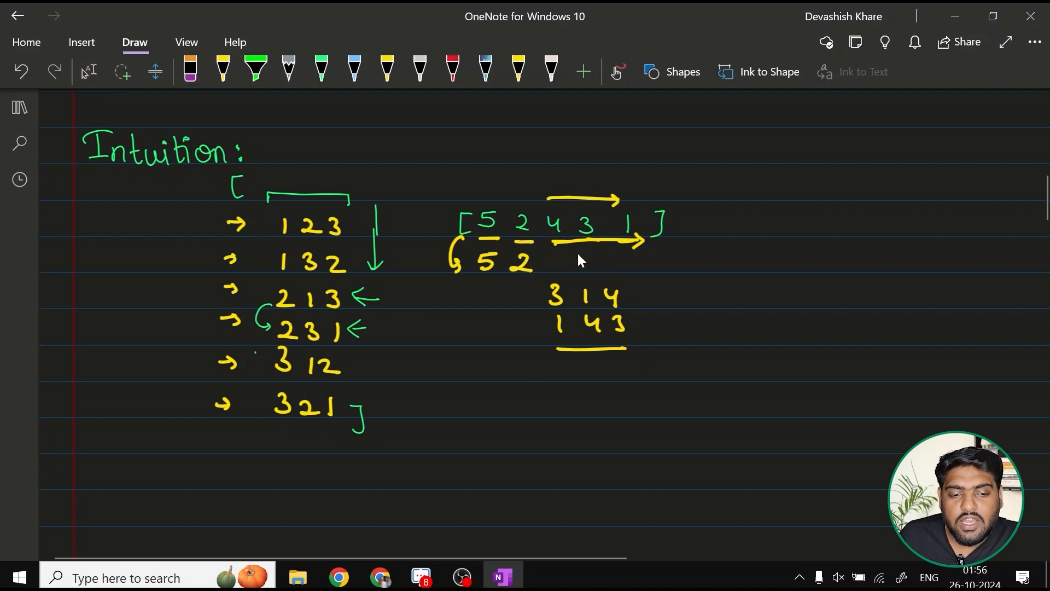
left_click_drag(576, 243, 639, 240)
left_click_drag(565, 243, 632, 242)
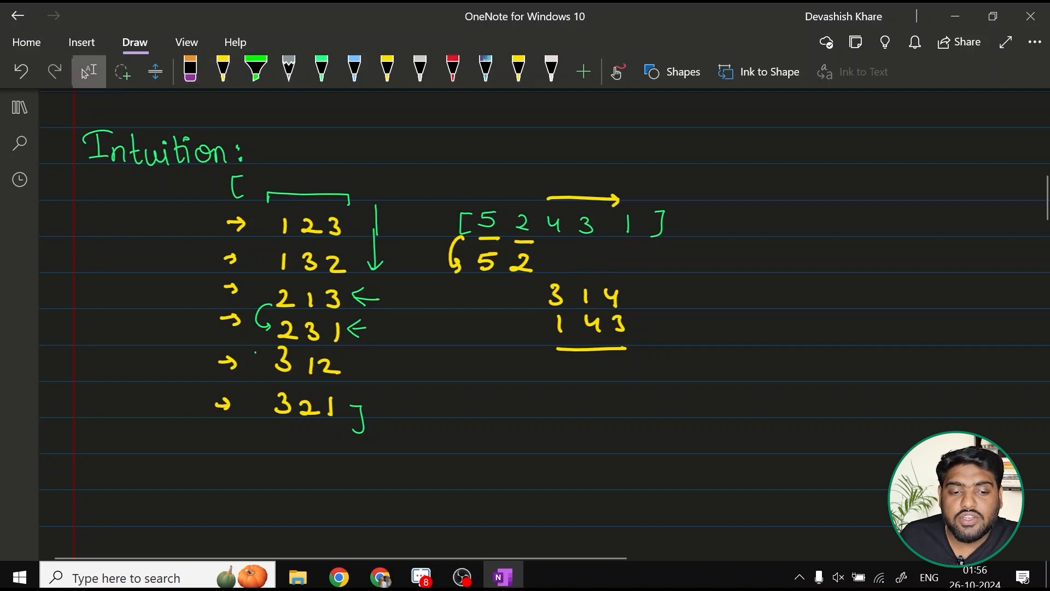
left_click_drag(541, 200, 623, 200)
mouse_move(550, 295)
left_mouse_down()
mouse_move(591, 324)
mouse_move(623, 328)
left_mouse_up()
Finish erasing the trial rows, then arrow and circle the green 2 in yellow.
left_click_drag(555, 348, 626, 347)
left_click_drag(558, 323, 561, 331)
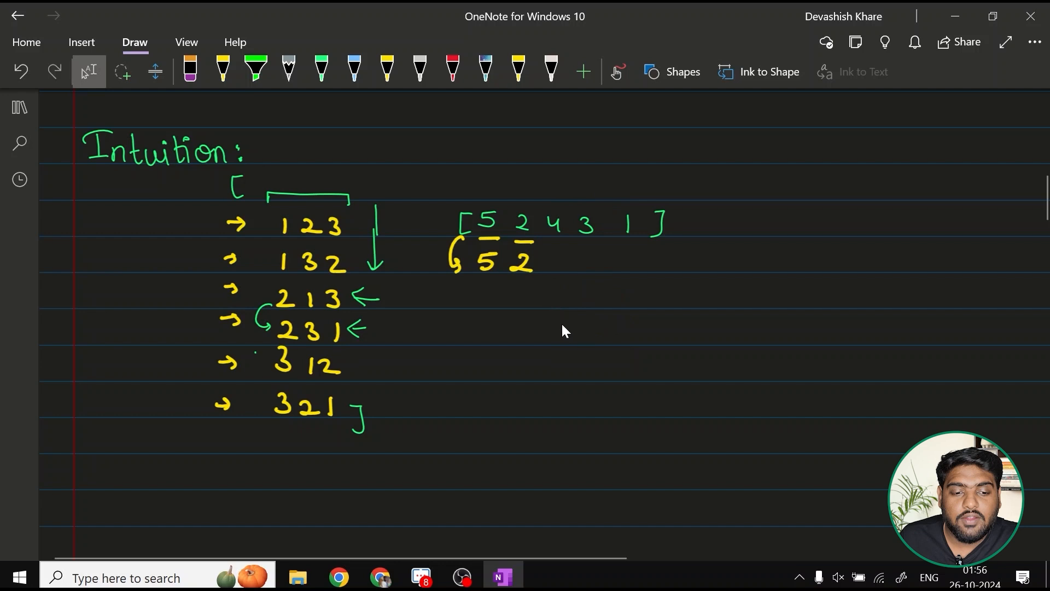
left_click_drag(515, 243, 533, 243)
left_click_drag(525, 182, 527, 201)
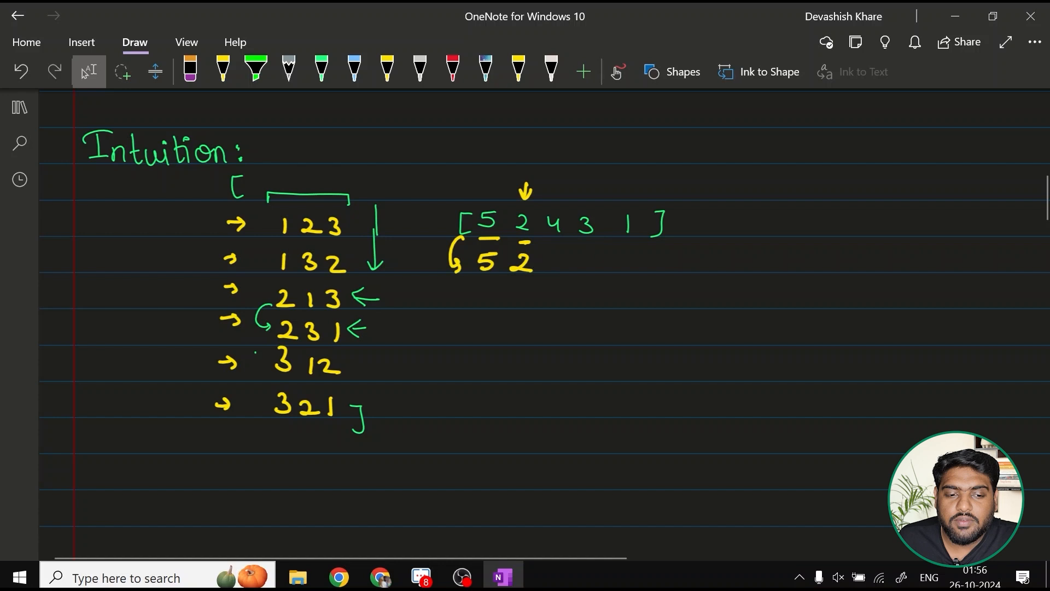
mouse_move(537, 179)
left_mouse_down()
mouse_move(499, 197)
mouse_move(512, 250)
mouse_move(545, 218)
left_mouse_up()
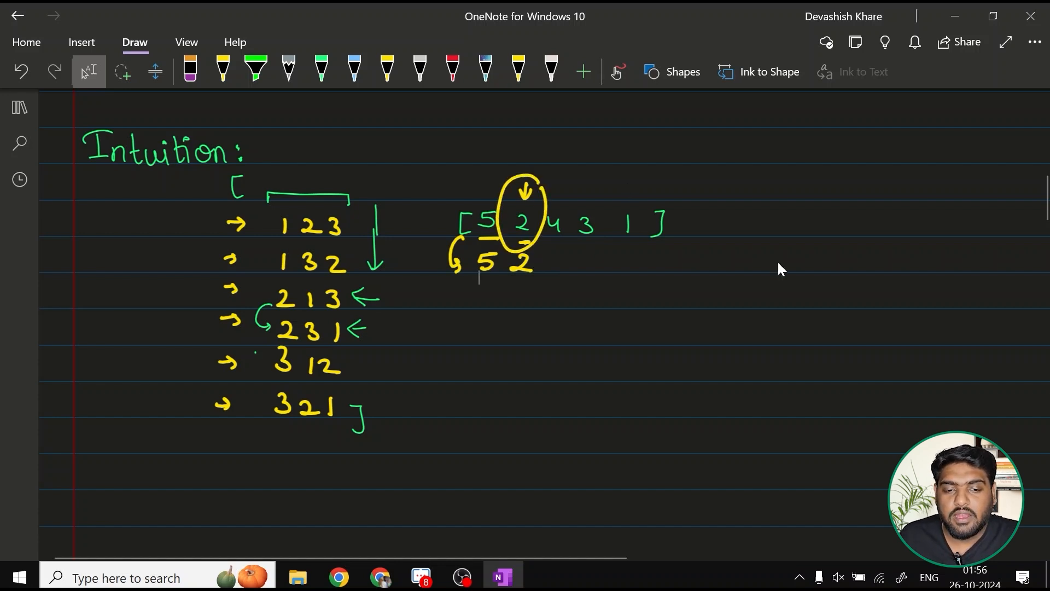
Draw a trend diagram at right: a horizontal line with down and up arrows.
left_click_drag(717, 224, 773, 224)
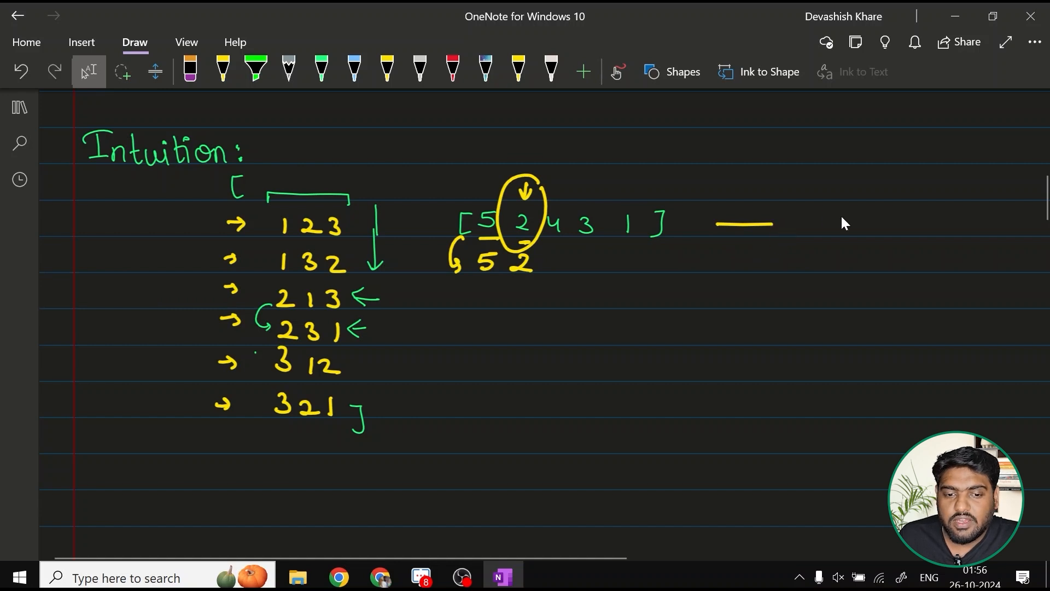
mouse_move(866, 203)
left_mouse_down()
mouse_move(866, 238)
mouse_move(872, 232)
left_mouse_up()
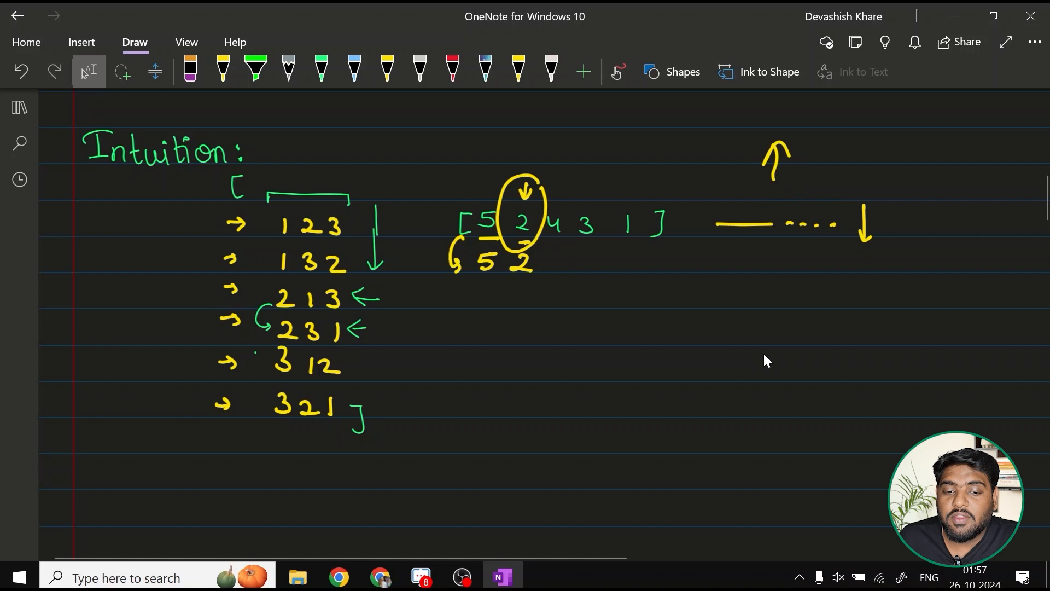
left_click_drag(765, 343, 765, 383)
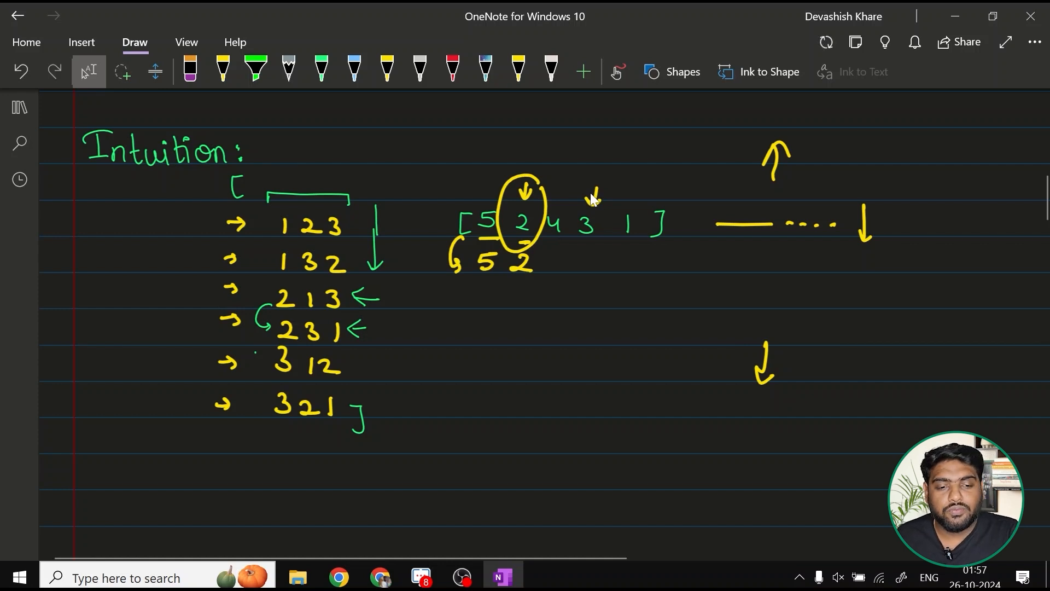
Erase the circle around 2 and the copied yellow 2 below.
left_click(190, 72)
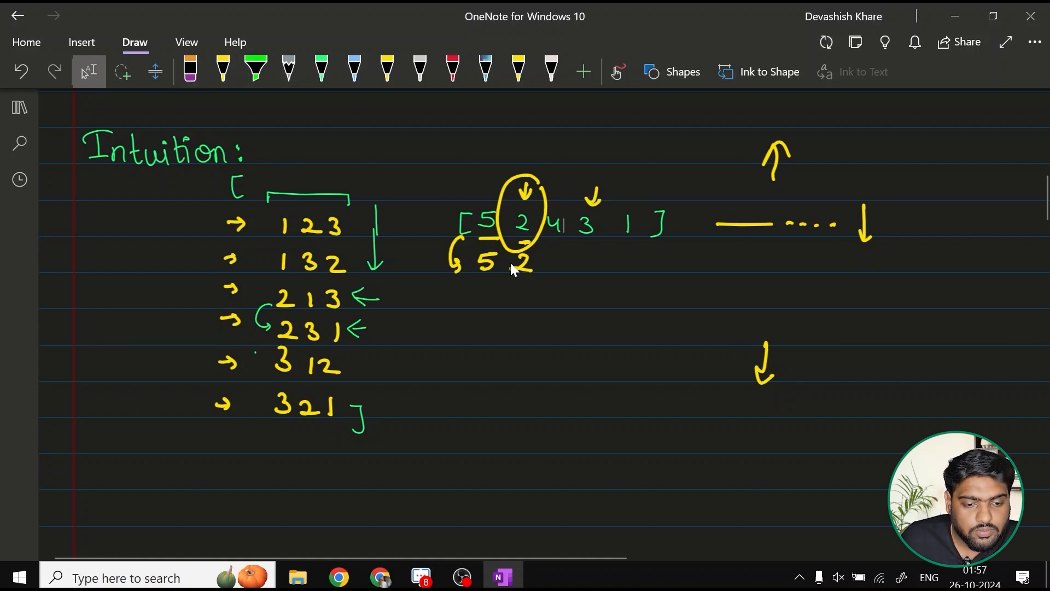
left_click(523, 262)
left_click_drag(508, 246, 525, 192)
Clear the small arrows above 2 and 3, write 3 after 5 and draw a 2-to-3 swap arc.
left_click(525, 192)
left_click(592, 197)
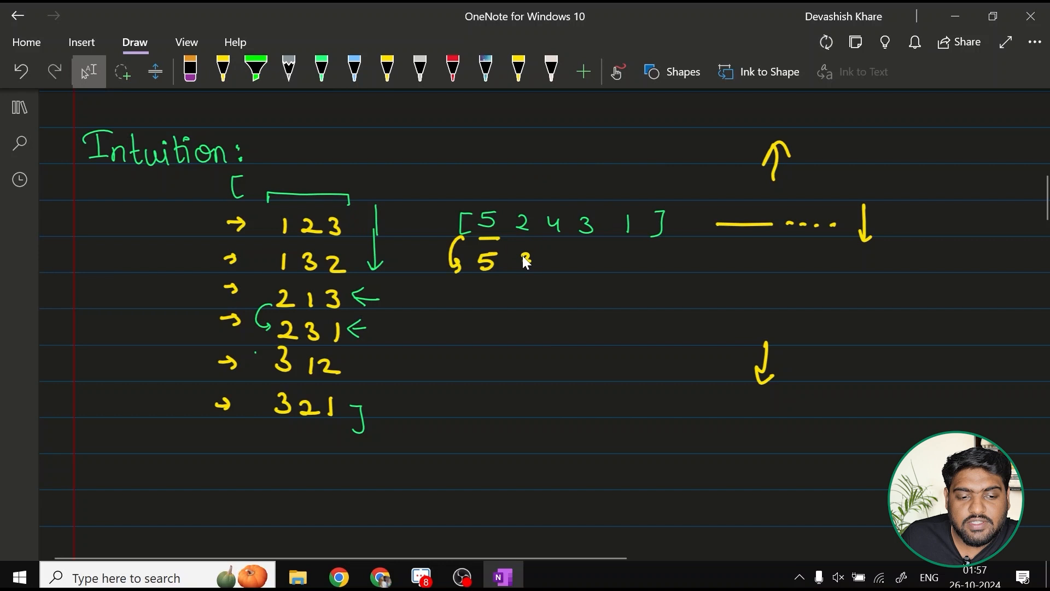
left_click_drag(522, 255, 524, 271)
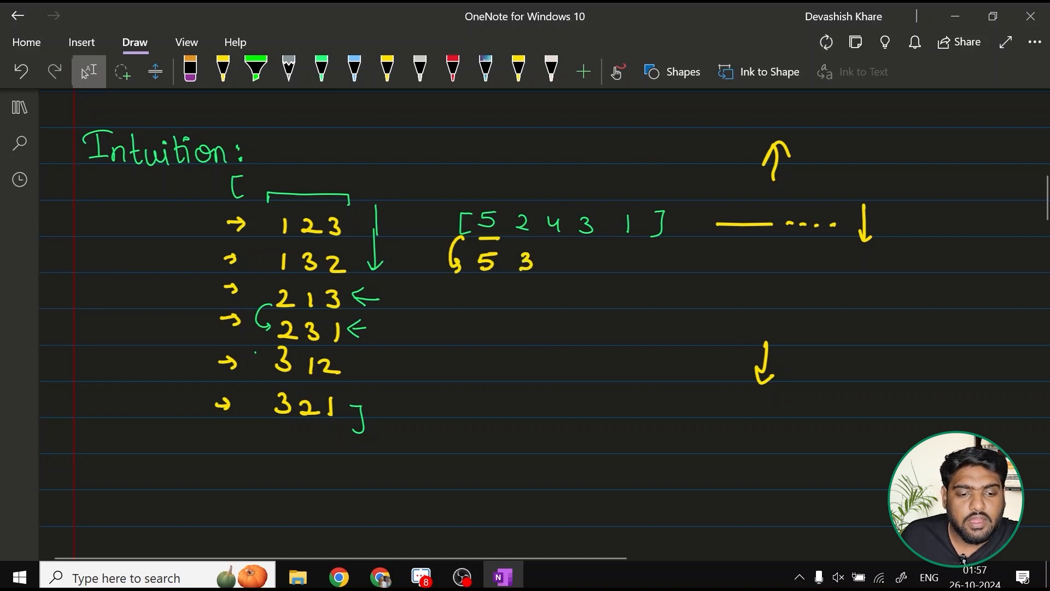
left_click_drag(524, 201, 577, 203)
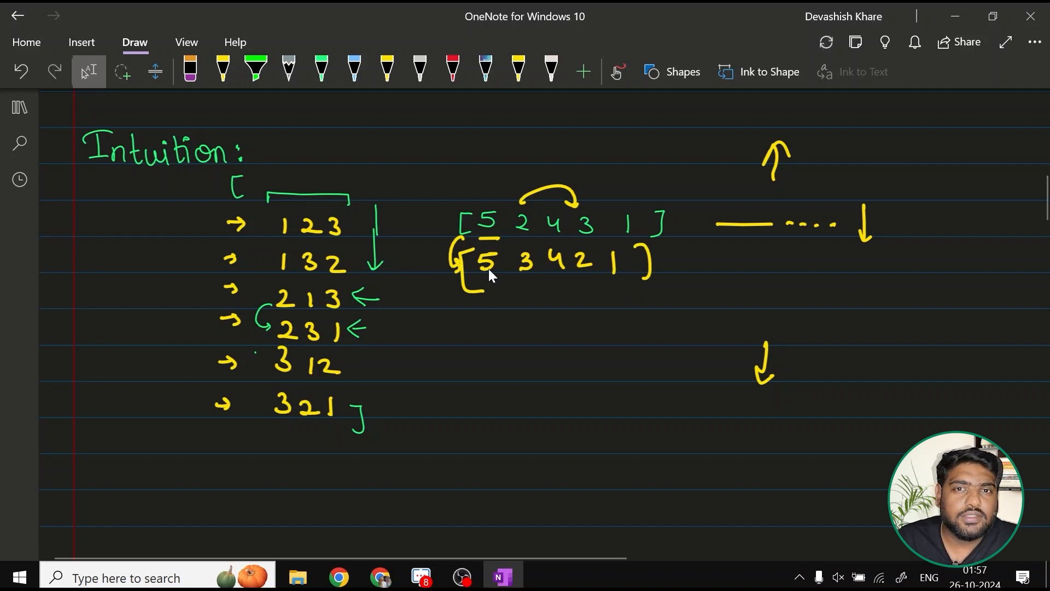
Arrow the example array, underline 5 3 and bracket 4 2 1 in the new row.
left_click_drag(423, 222, 438, 224)
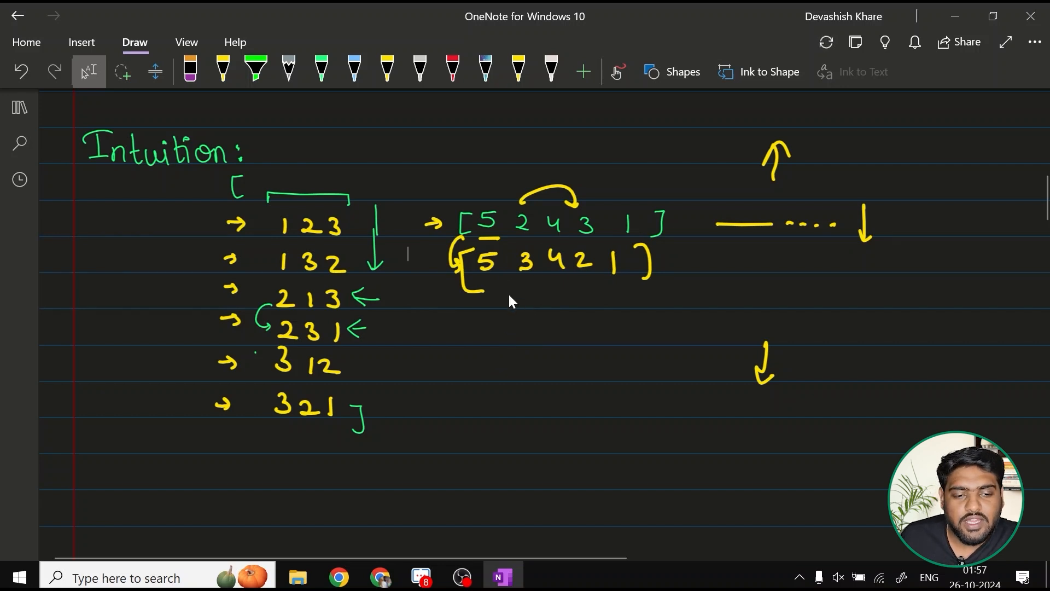
left_click_drag(485, 280, 530, 282)
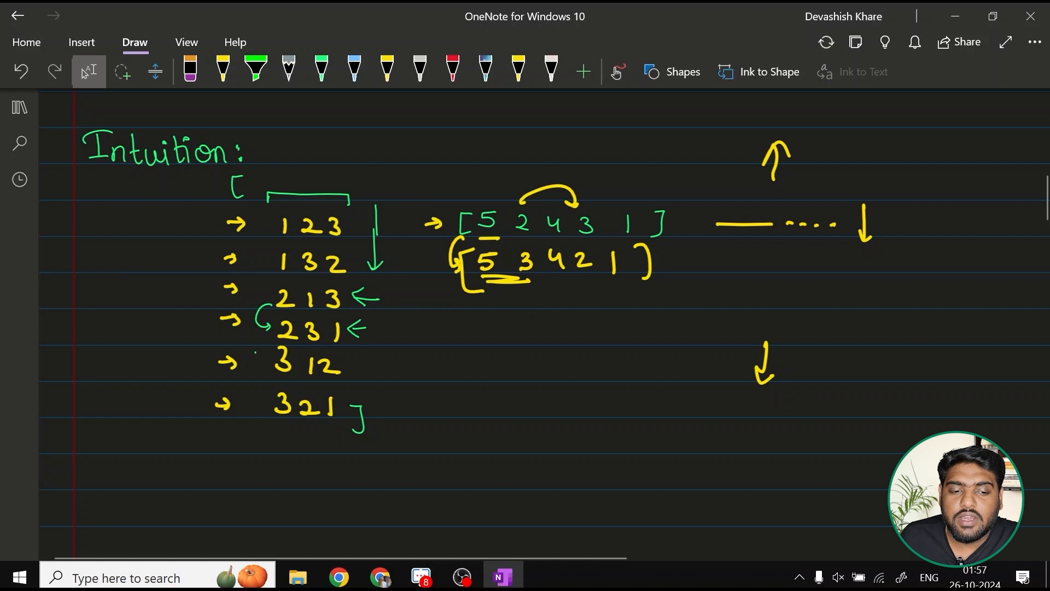
left_click_drag(552, 273, 622, 279)
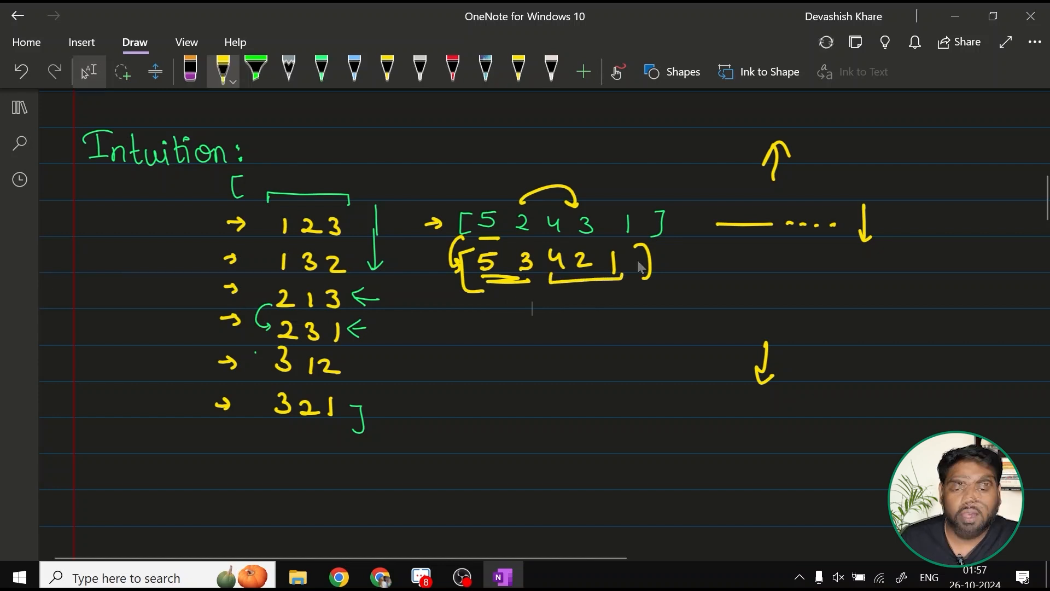
Add a dashed row, a downward arrow and a solid line to the trend diagram at right.
key("Escape")
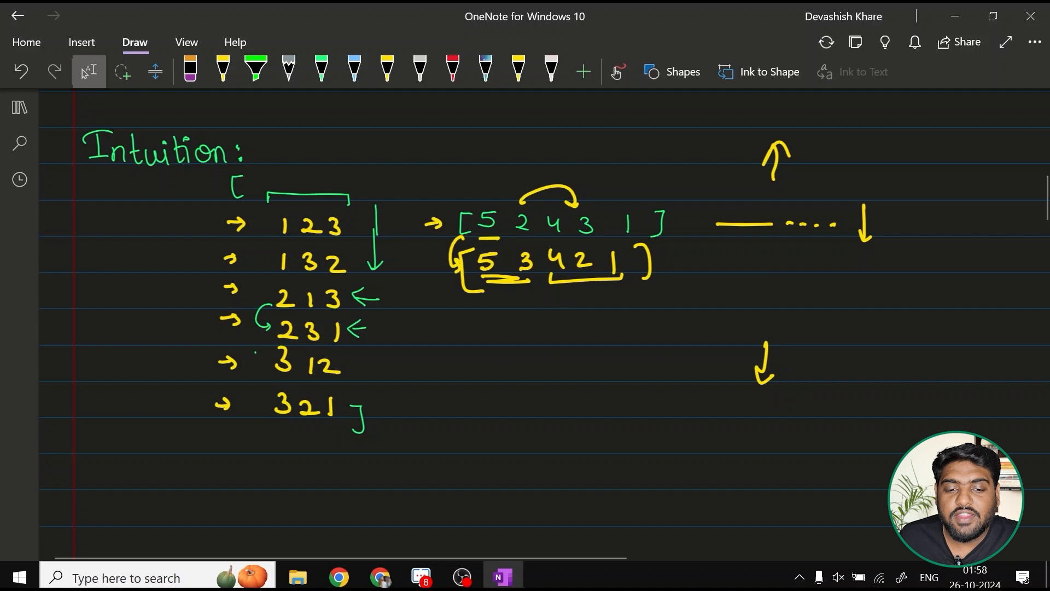
left_click_drag(791, 239, 798, 239)
left_click_drag(804, 238, 810, 239)
left_click_drag(817, 237, 823, 237)
left_click_drag(829, 236, 833, 237)
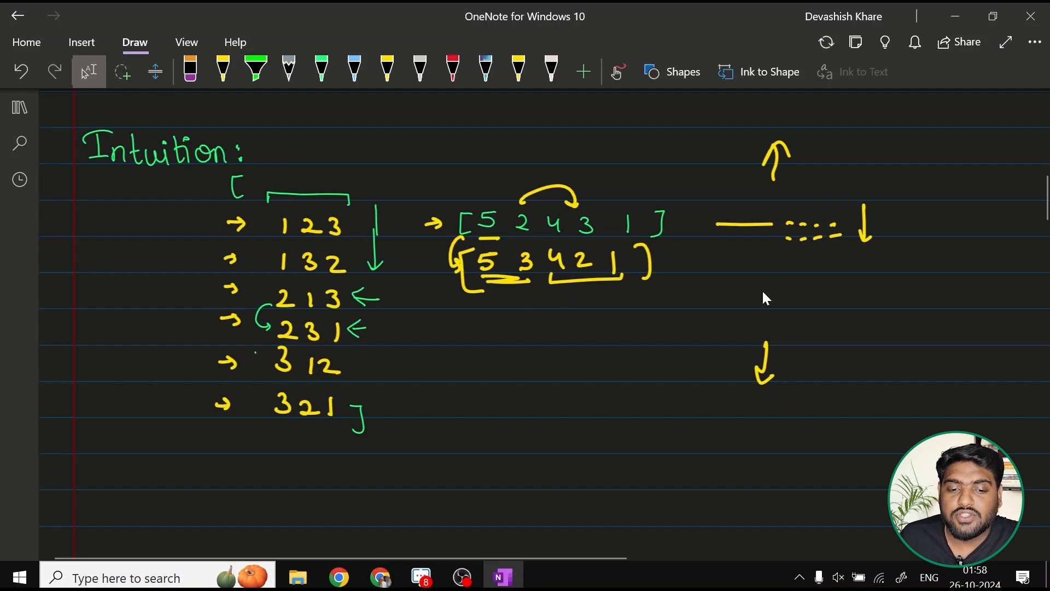
mouse_move(772, 263)
left_mouse_down()
mouse_move(770, 302)
mouse_move(778, 296)
left_mouse_up()
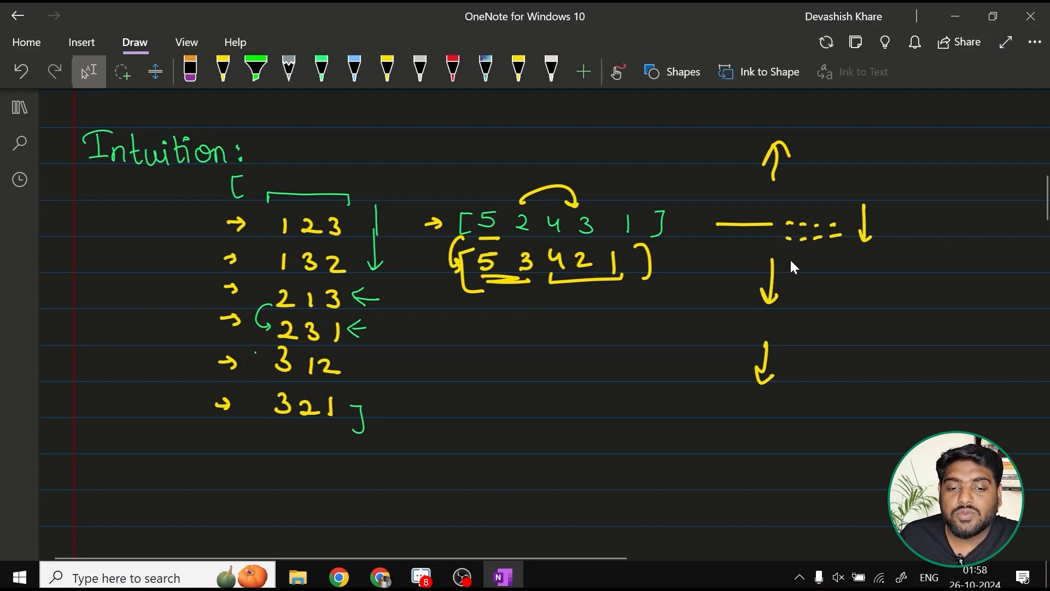
left_click_drag(784, 240, 845, 236)
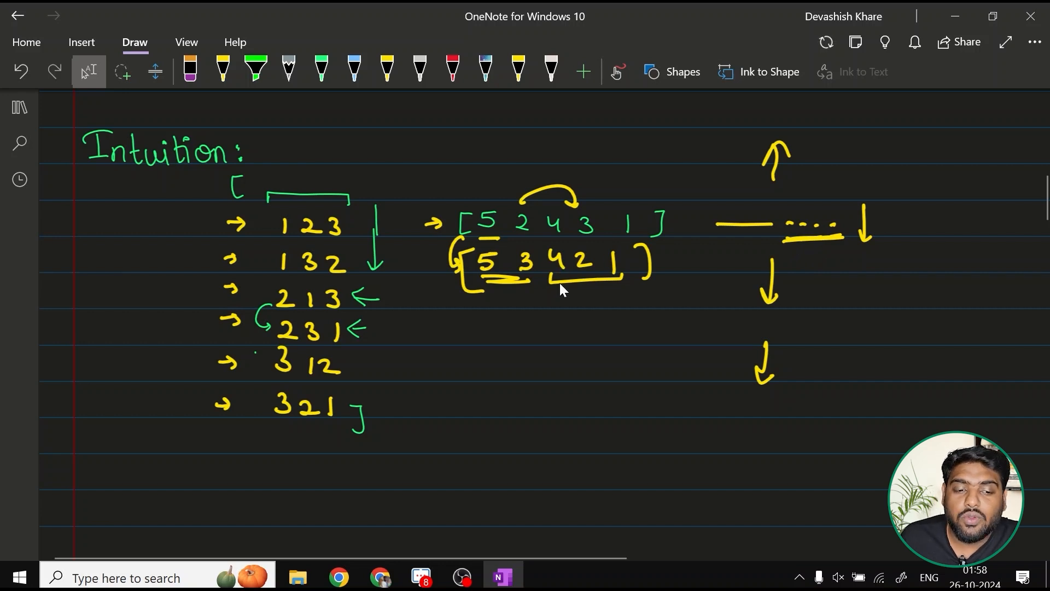
Underline 4 2 1 under the array and finish the curved arrow beside 123.
left_click_drag(552, 286, 612, 281)
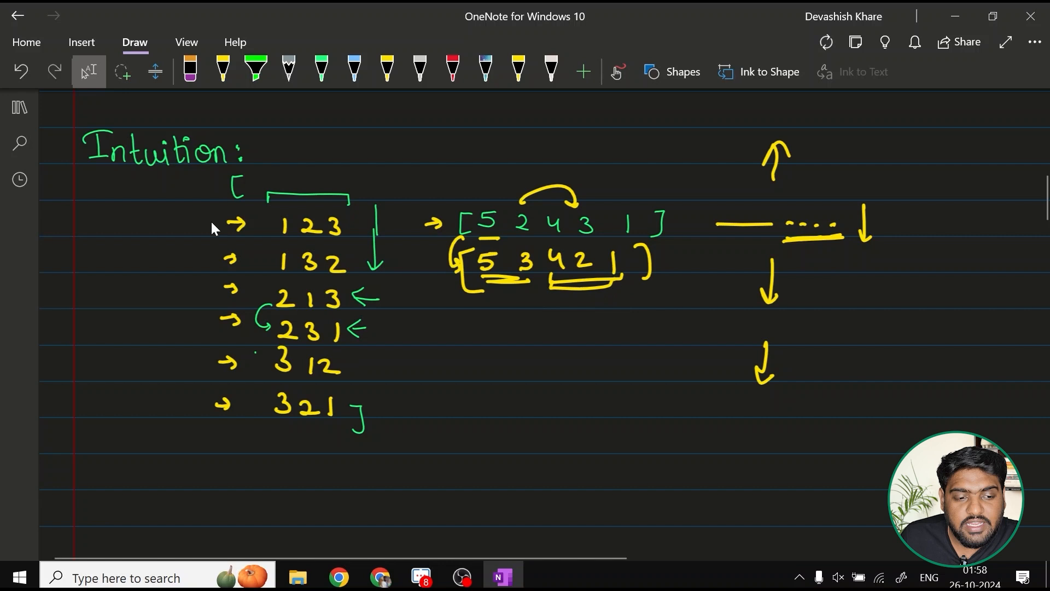
left_click_drag(207, 232, 226, 235)
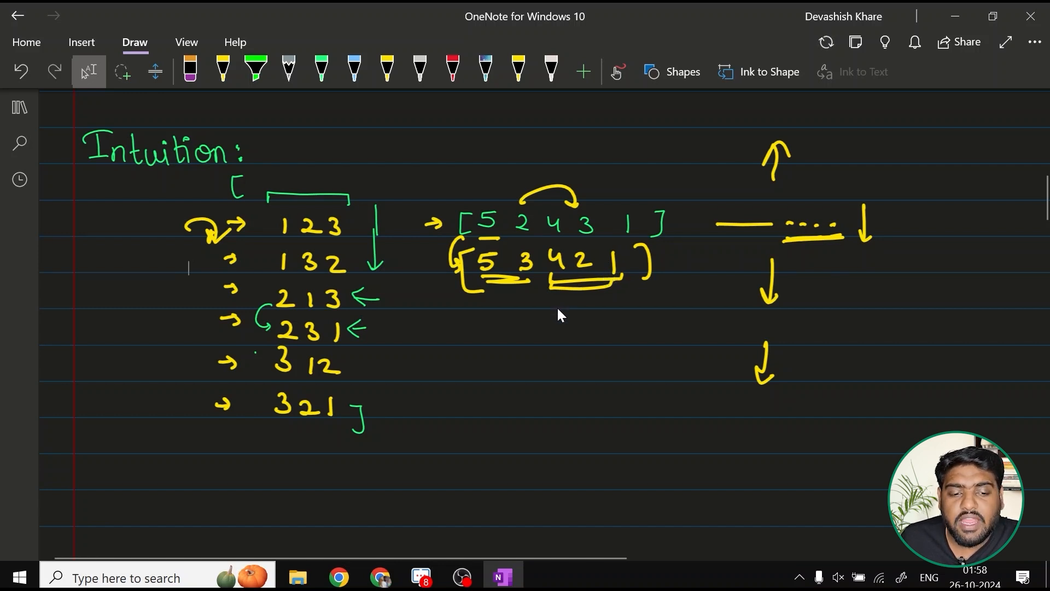
Write 1 2 4 below the array and an underlined 421 over 124 at bottom right.
mouse_move(559, 314)
left_mouse_down()
mouse_move(559, 331)
mouse_move(601, 335)
left_mouse_up()
left_click_drag(615, 316, 623, 338)
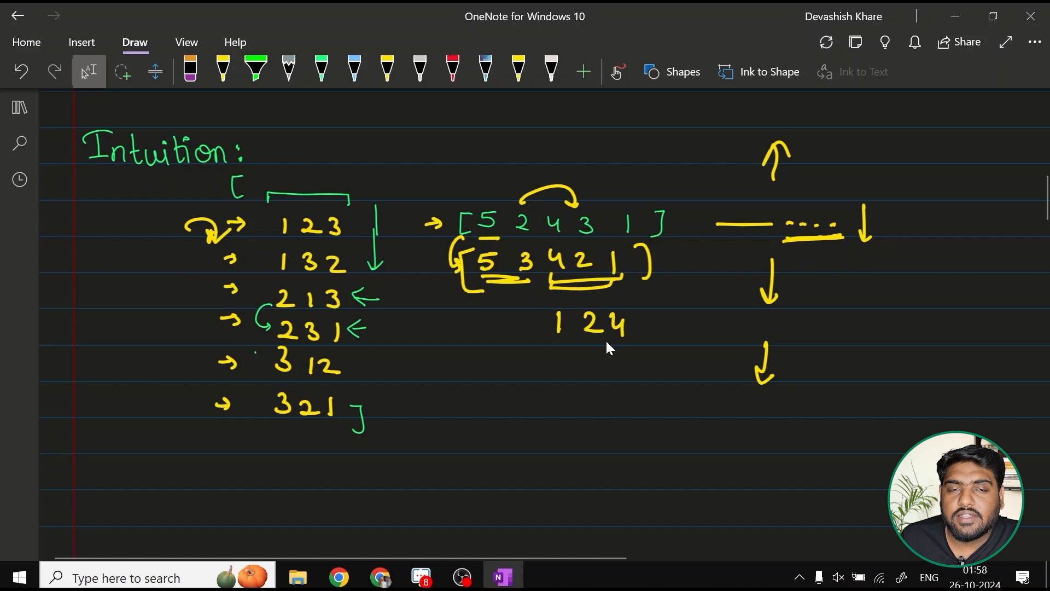
mouse_move(669, 386)
left_mouse_down()
mouse_move(684, 404)
mouse_move(713, 404)
left_mouse_up()
mouse_move(725, 384)
left_mouse_down()
mouse_move(727, 407)
mouse_move(667, 426)
left_mouse_up()
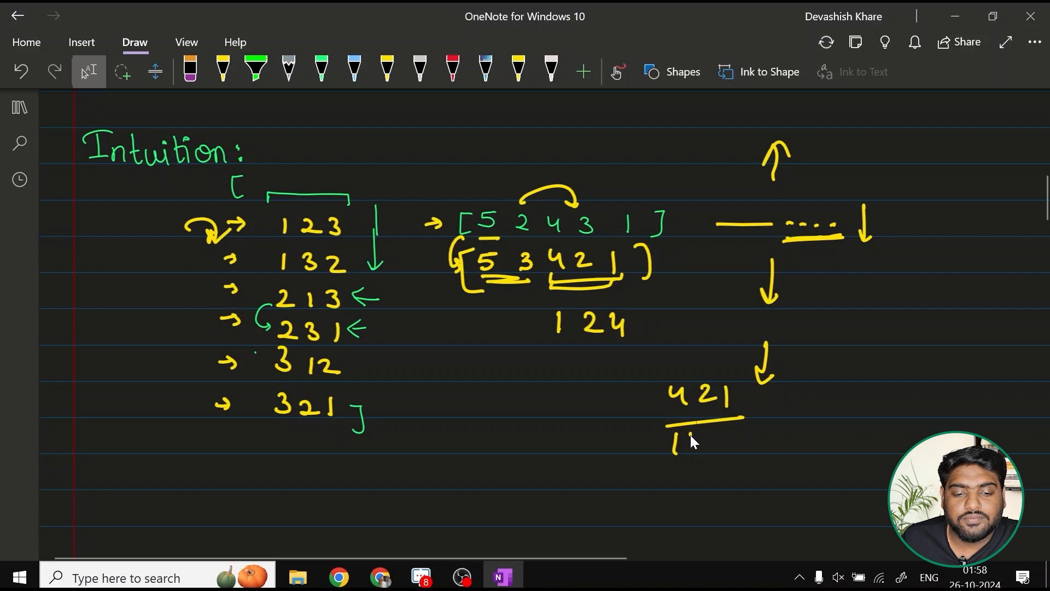
left_click_drag(690, 435, 704, 453)
left_click_drag(712, 437, 722, 456)
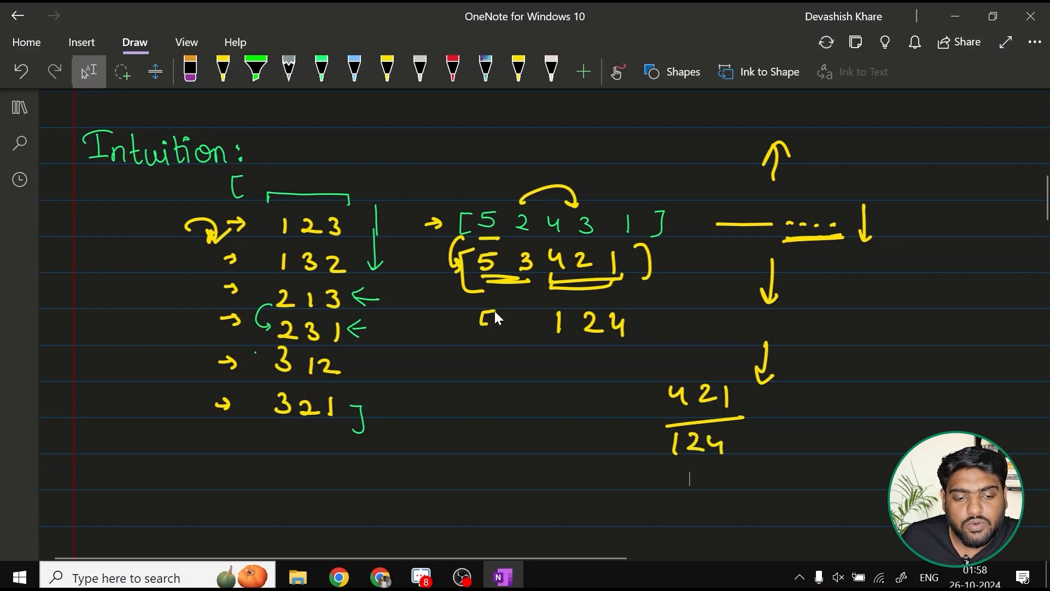
Underline and arrow the 53124 result, then draw arrow and line above [5 2 4 3 1].
left_click_drag(475, 346, 631, 344)
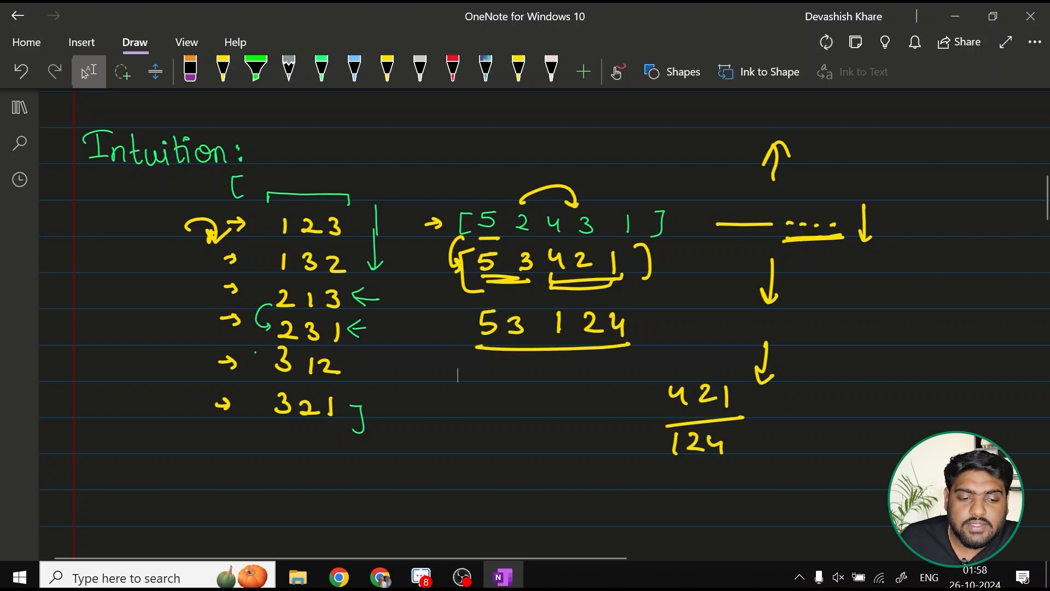
left_click_drag(434, 327, 464, 314)
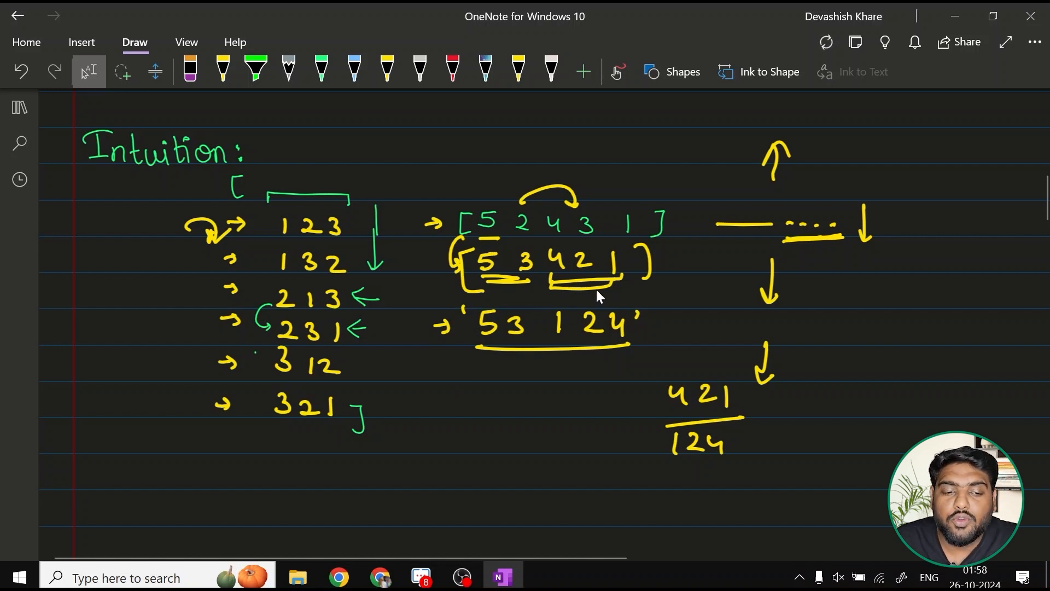
left_click_drag(435, 198, 451, 204)
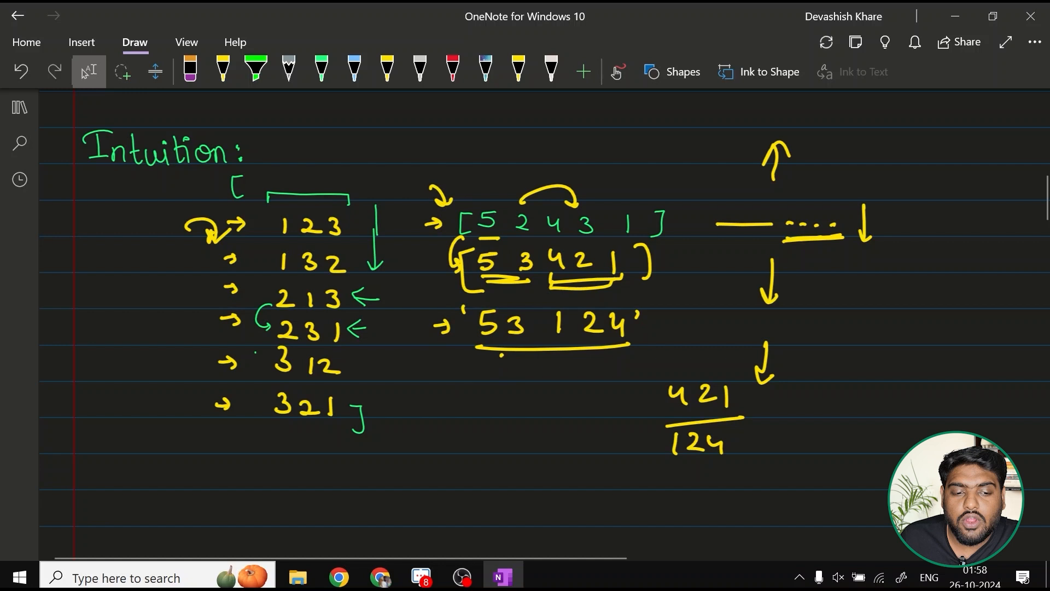
left_click_drag(462, 201, 607, 196)
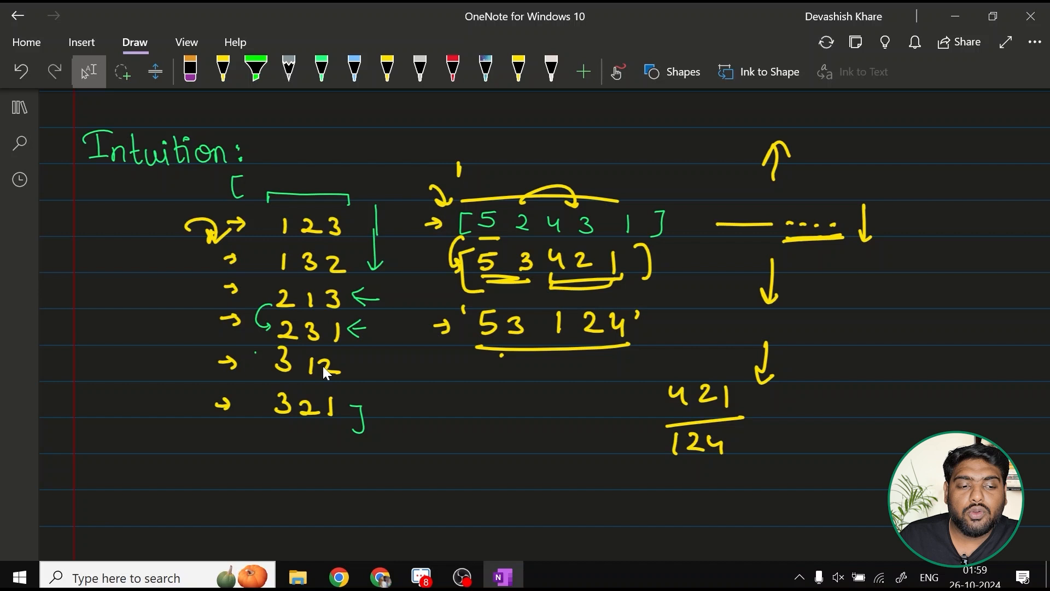
Undo the worked-example strokes one by one with Ctrl+Z.
left_click(190, 71)
key("ctrl+z")
key("ctrl+z")
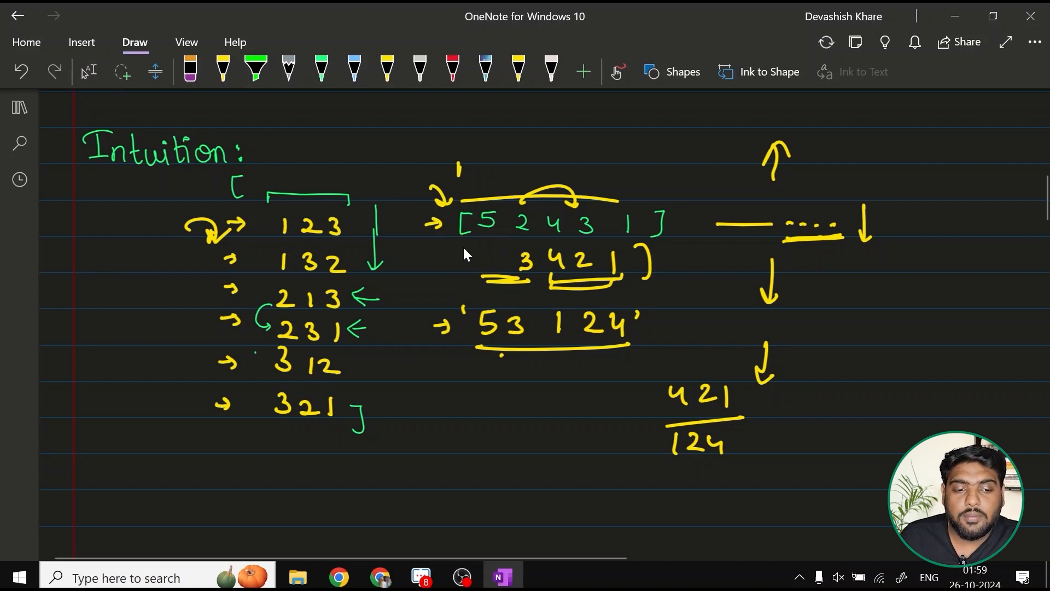
key("ctrl+z")
key("ctrl+z")
key("ctrl+z")
key("ctrl+z")
key("ctrl+z")
key("ctrl+z")
key("ctrl+z")
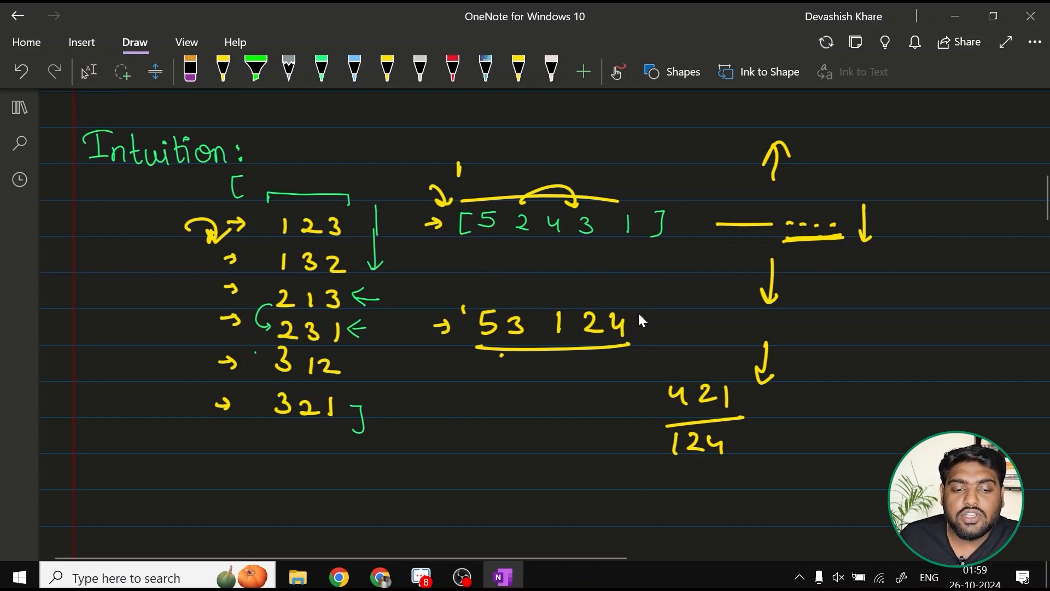
key("ctrl+z")
key("ctrl+z")
key("ctrl+z")
key("ctrl+z")
key("ctrl+z")
key("ctrl+z")
key("ctrl+z")
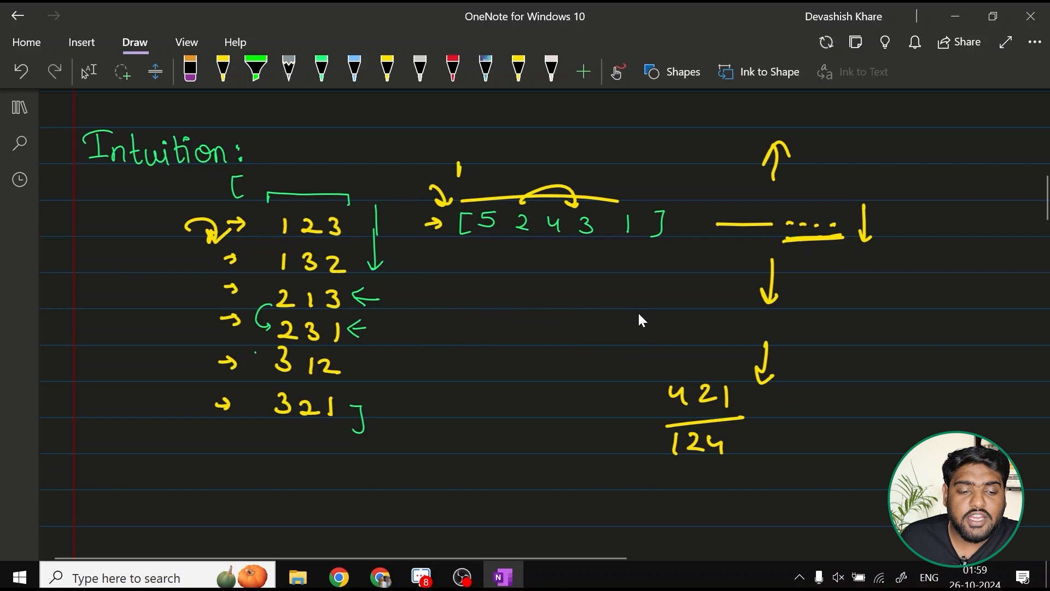
key("Escape")
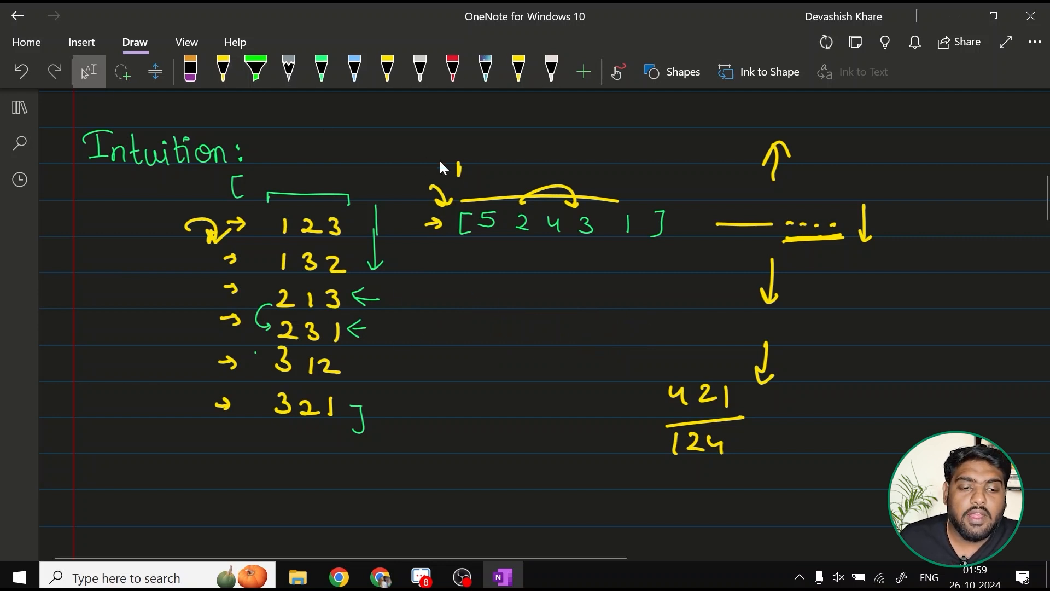
Lasso-delete the remaining arrows and lines, then strike through the 5 2 4 3 1 array.
left_click_drag(441, 169, 427, 230)
key("Delete")
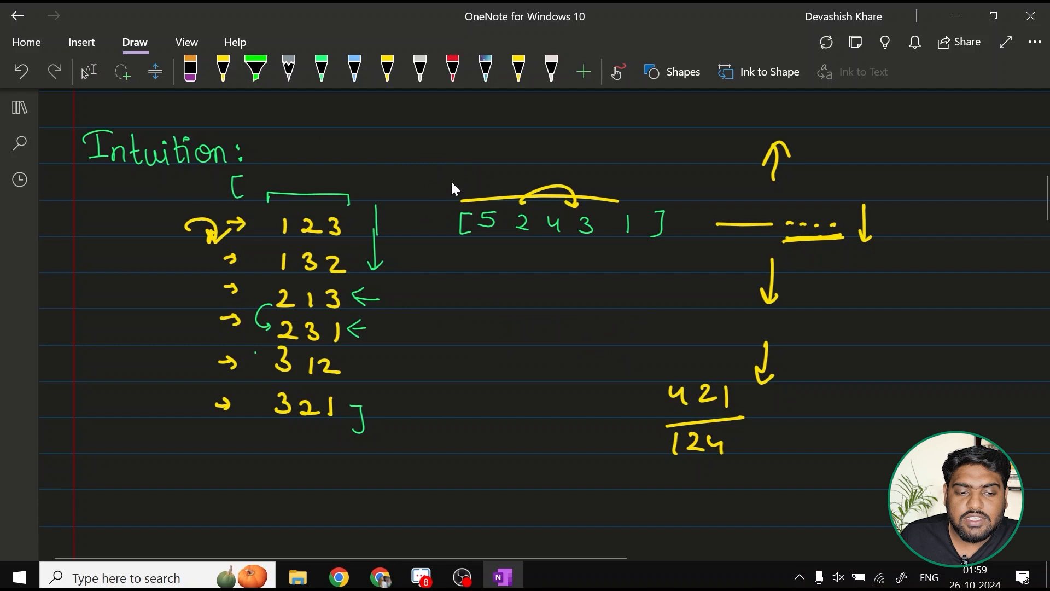
left_click_drag(450, 185, 574, 197)
left_click_drag(675, 385, 700, 423)
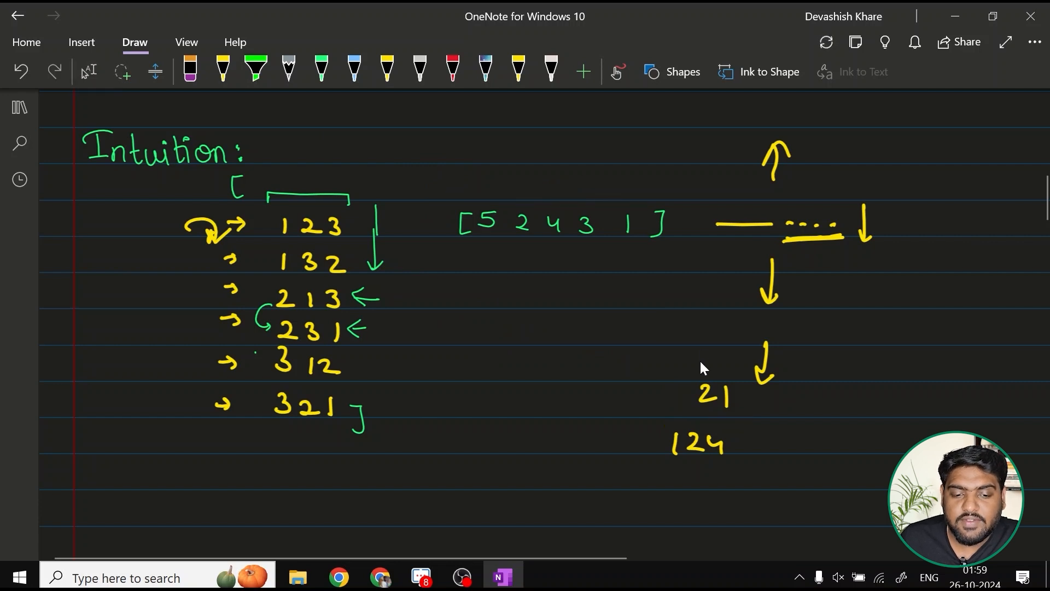
key("ctrl+z")
key("ctrl+z")
key("ctrl+z")
key("ctrl+z")
key("ctrl+z")
key("ctrl+z")
key("ctrl+z")
key("ctrl+z")
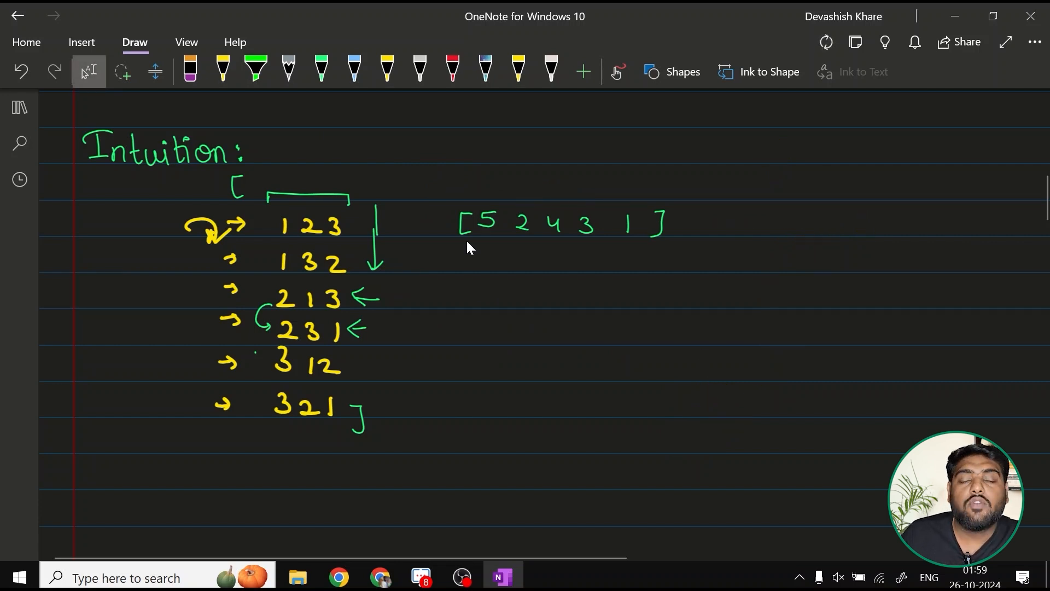
left_click_drag(461, 223, 675, 216)
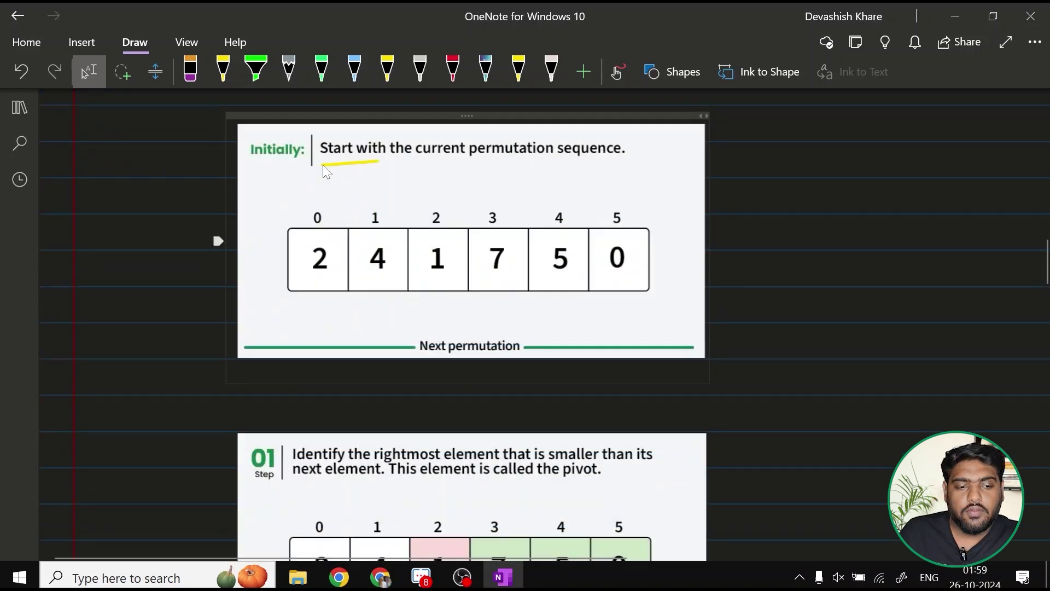
Underline the current-permutation sentence and mark each digit of the initial array in blue.
left_click_drag(324, 163, 564, 169)
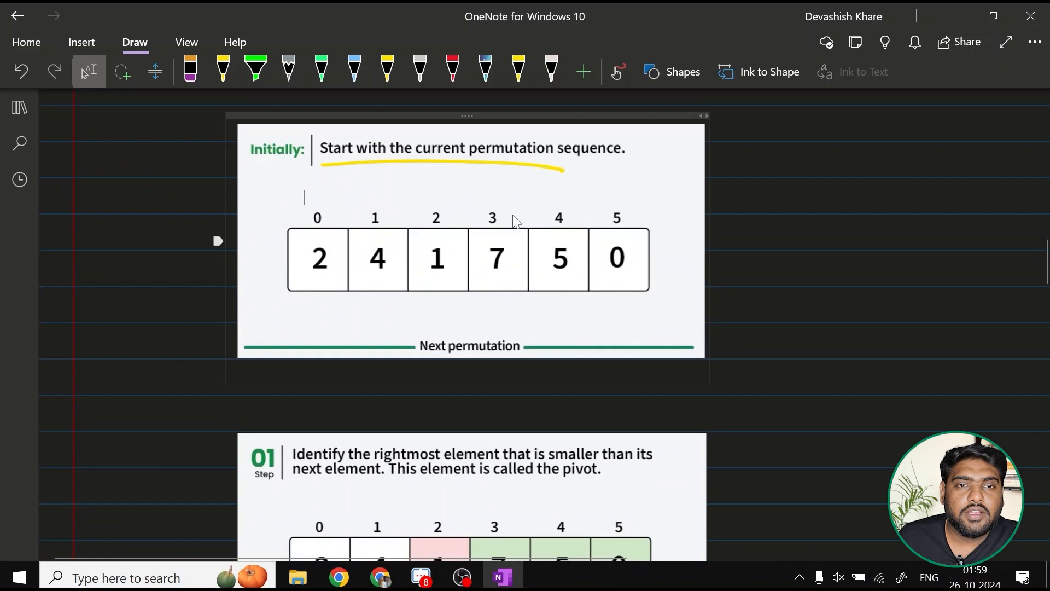
mouse_move(255, 280)
left_mouse_down()
mouse_move(267, 266)
mouse_move(318, 274)
left_mouse_up()
left_click(355, 69)
left_click_drag(363, 279, 616, 280)
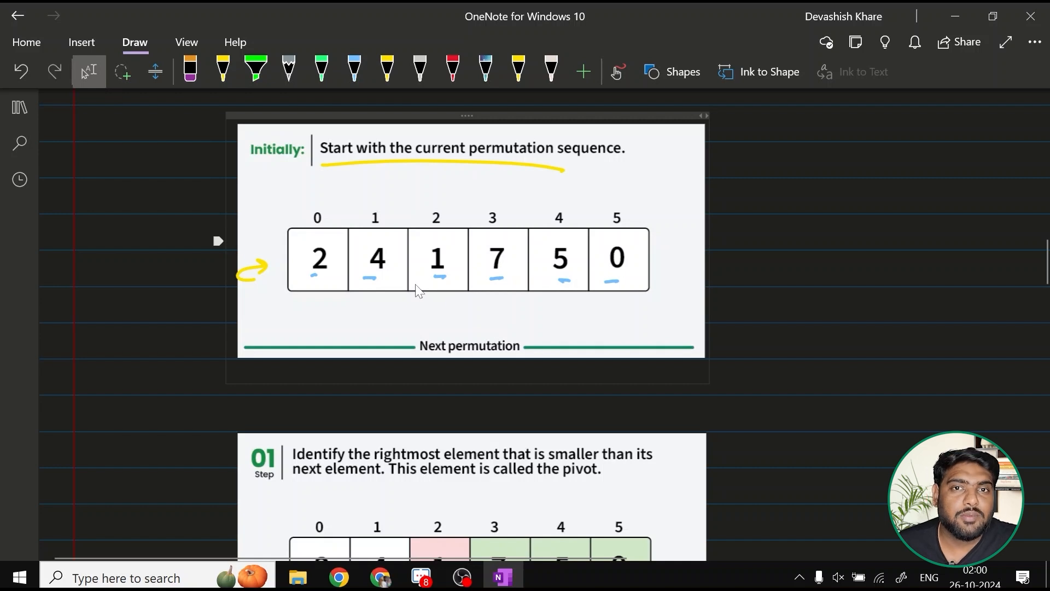
scroll(419, 289, "down", 3)
scroll(443, 328, "down", 3)
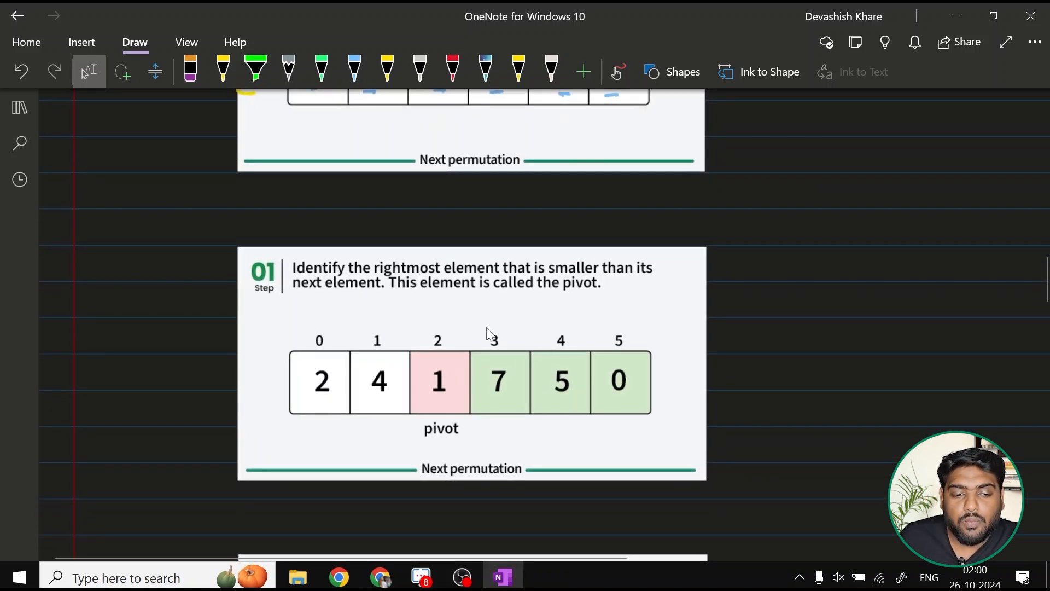
Draw a two-way arrow spanning indices 3 to 5 and circle the pivot element 1.
left_click_drag(486, 328, 649, 324)
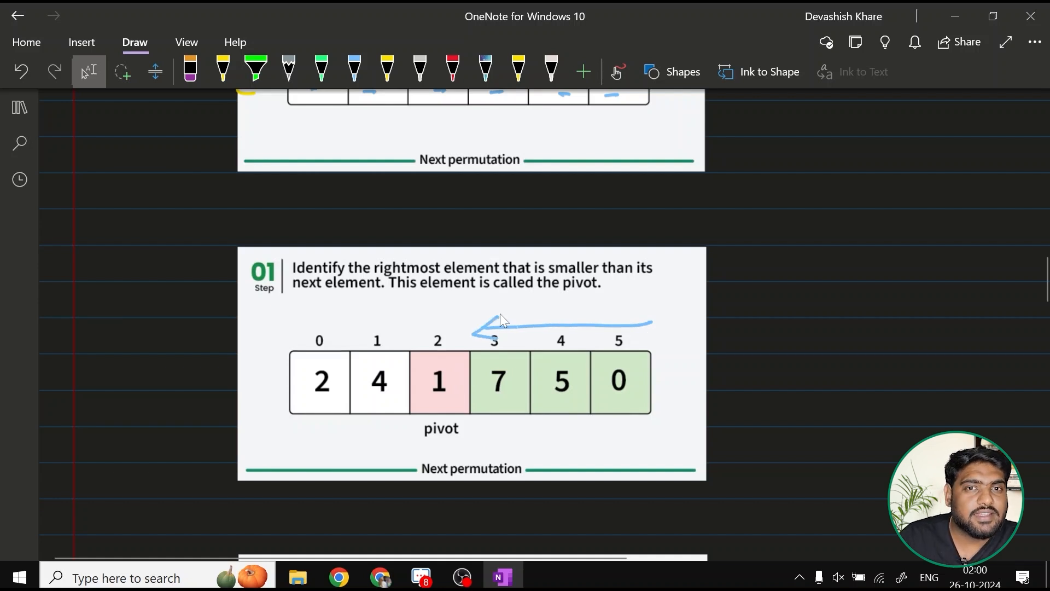
left_click(475, 329)
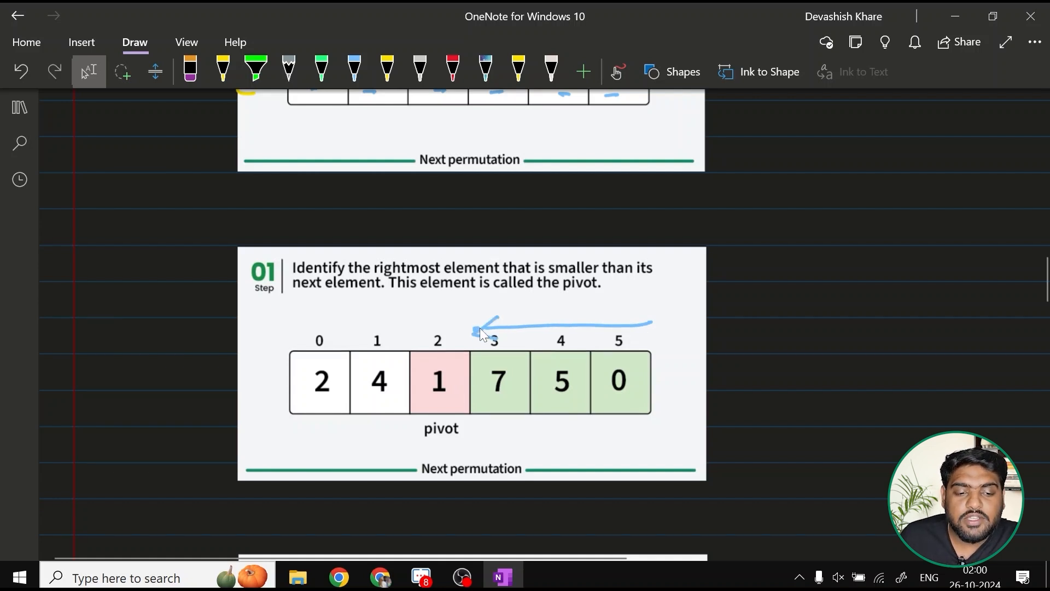
left_click_drag(484, 329, 646, 325)
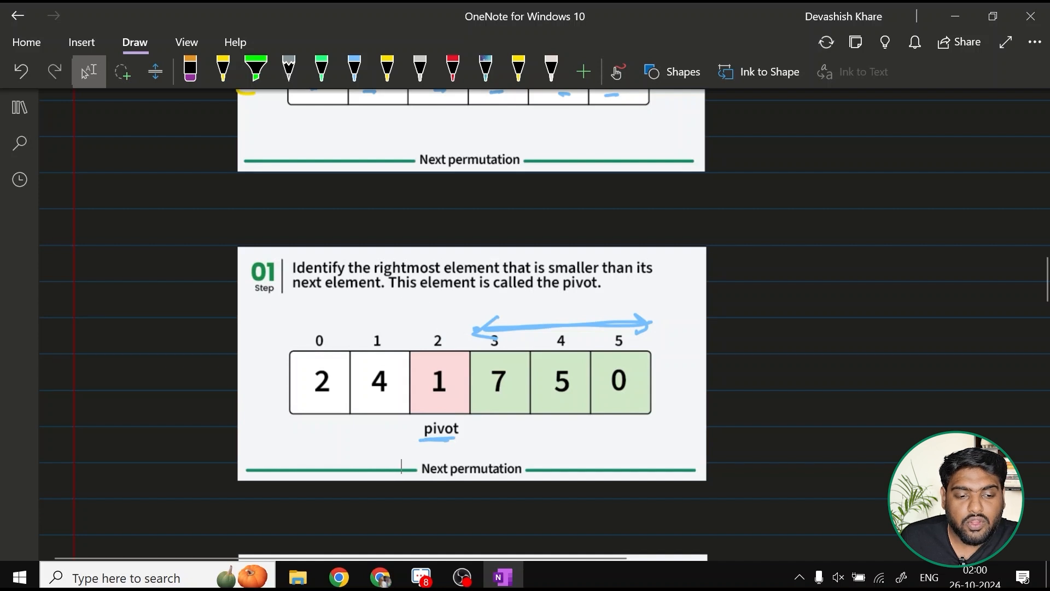
left_click_drag(447, 317, 451, 320)
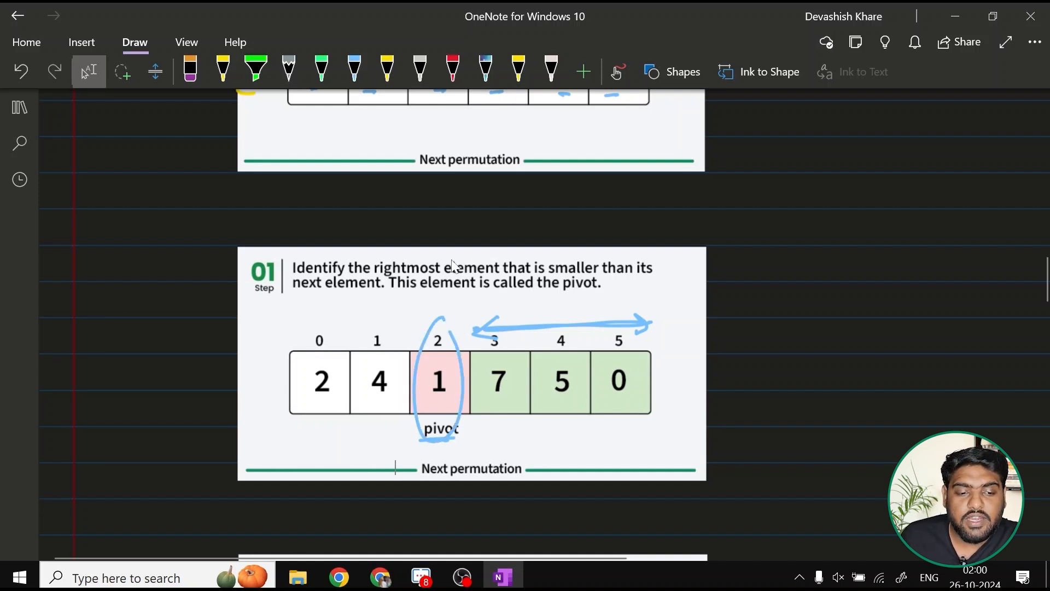
Underline 'rightmost element... smaller' and 'next element', mark the 7 and arrow under 7 5 0.
left_click_drag(425, 261, 593, 256)
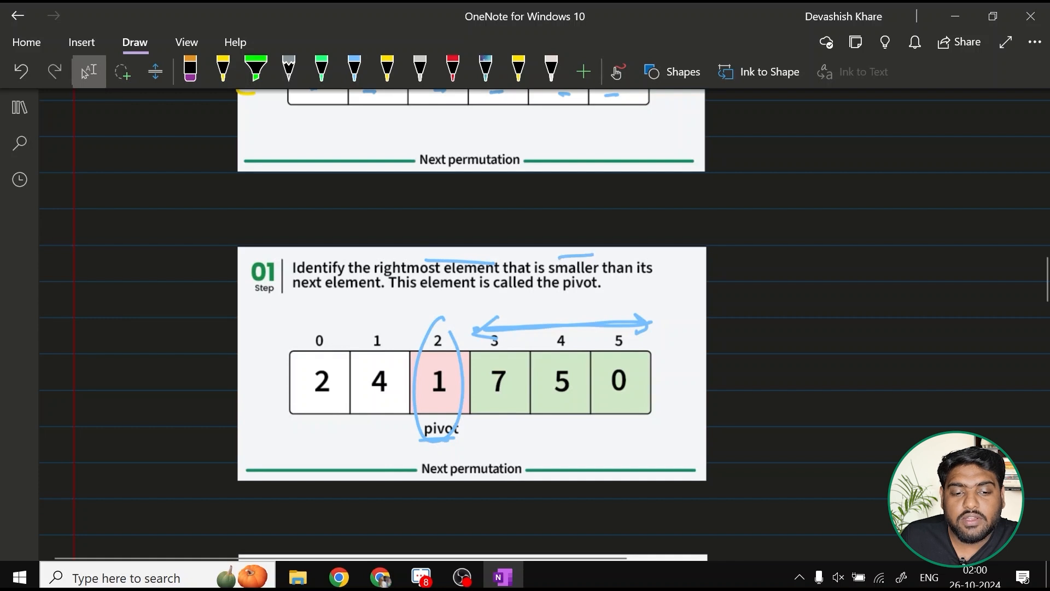
left_click_drag(294, 304, 384, 297)
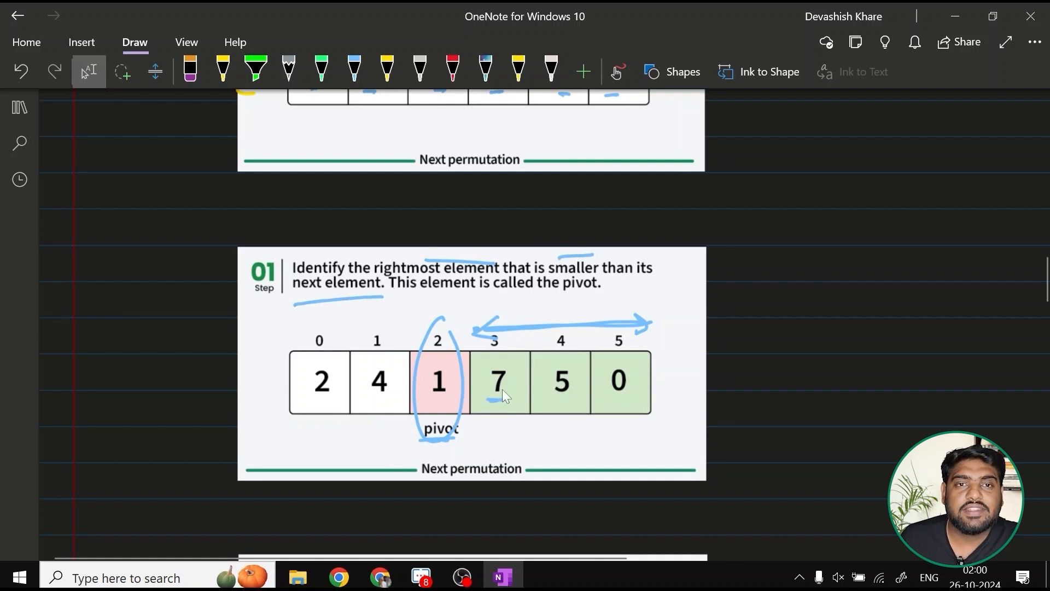
left_click_drag(487, 401, 502, 399)
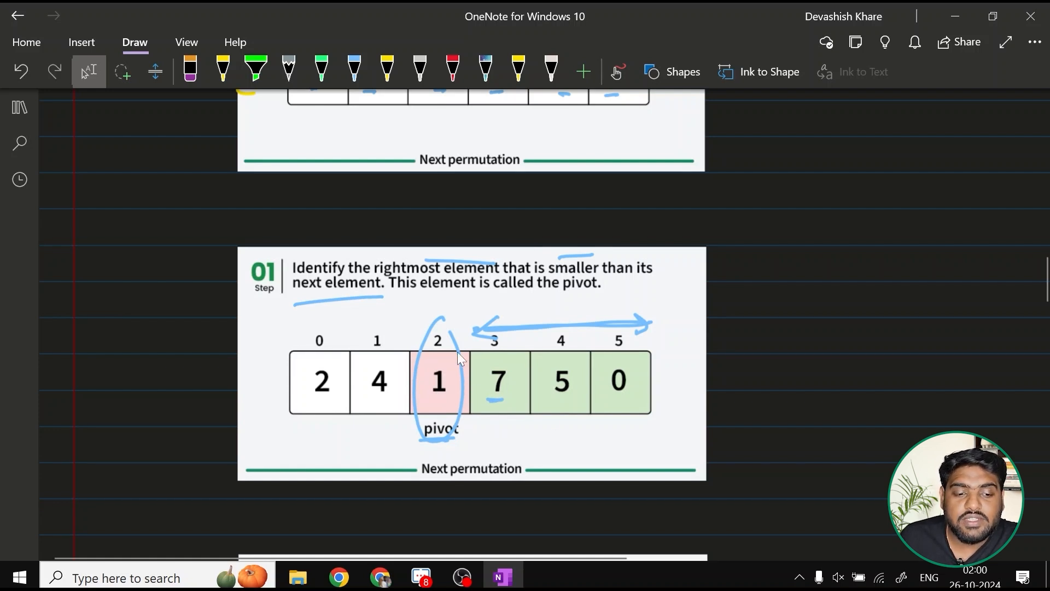
left_click_drag(448, 338, 405, 316)
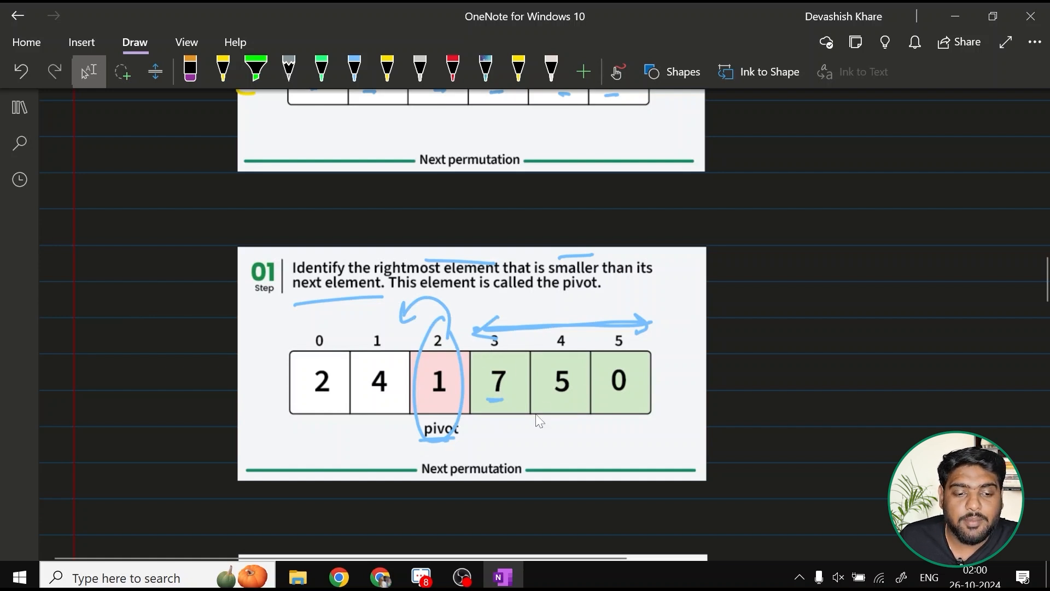
left_click_drag(481, 427, 595, 426)
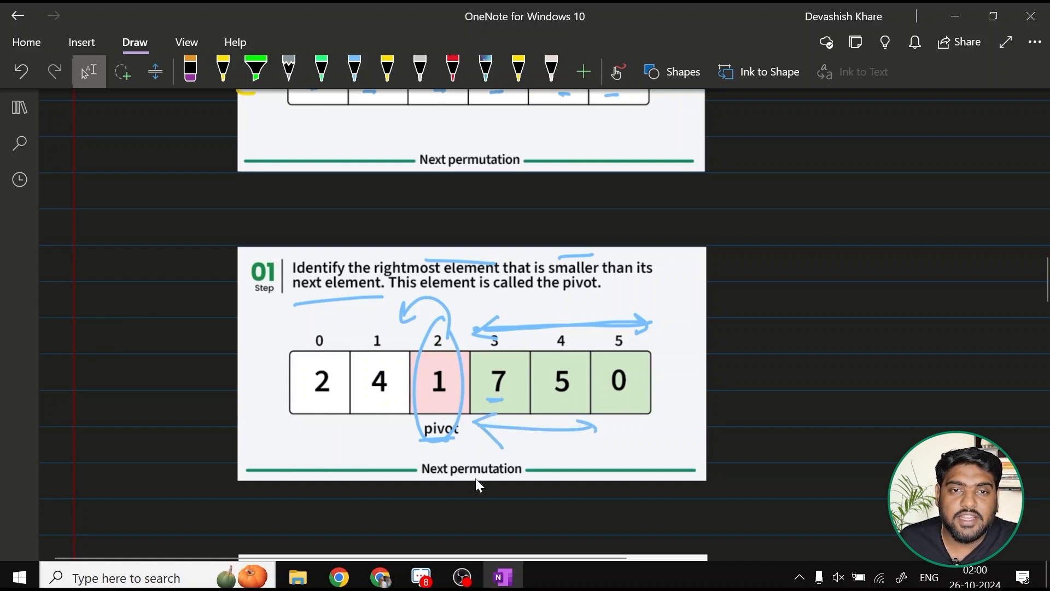
left_click_drag(502, 410, 502, 447)
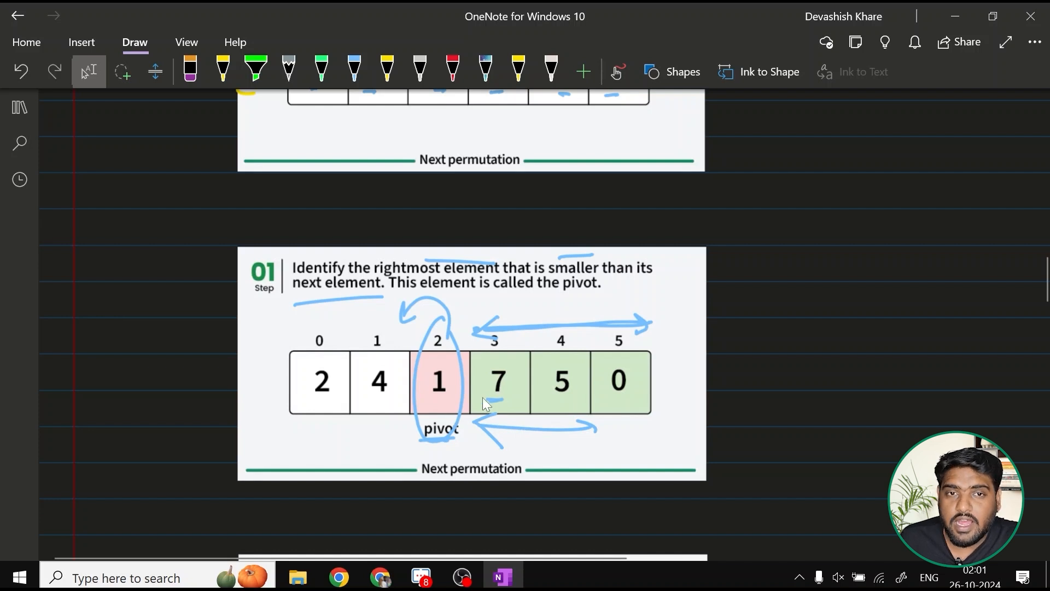
scroll(471, 329, "down", 5)
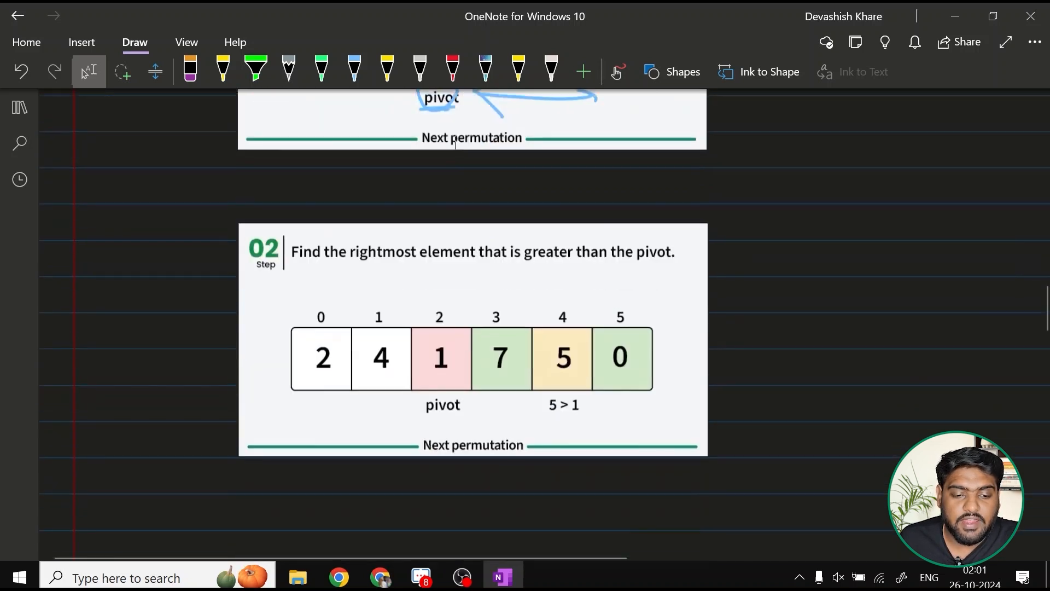
left_click_drag(590, 321, 547, 343)
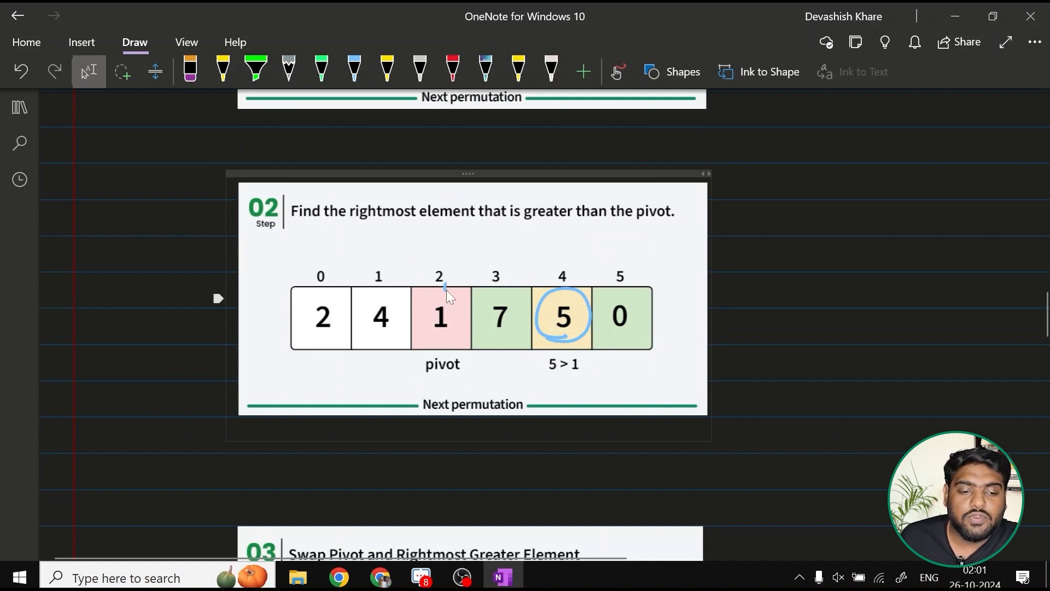
Draw the swap arcs between the pivot and 5 on the Step 02 slide.
left_click_drag(450, 285, 548, 277)
mouse_move(554, 337)
left_mouse_down()
mouse_move(468, 352)
mouse_move(480, 354)
left_mouse_up()
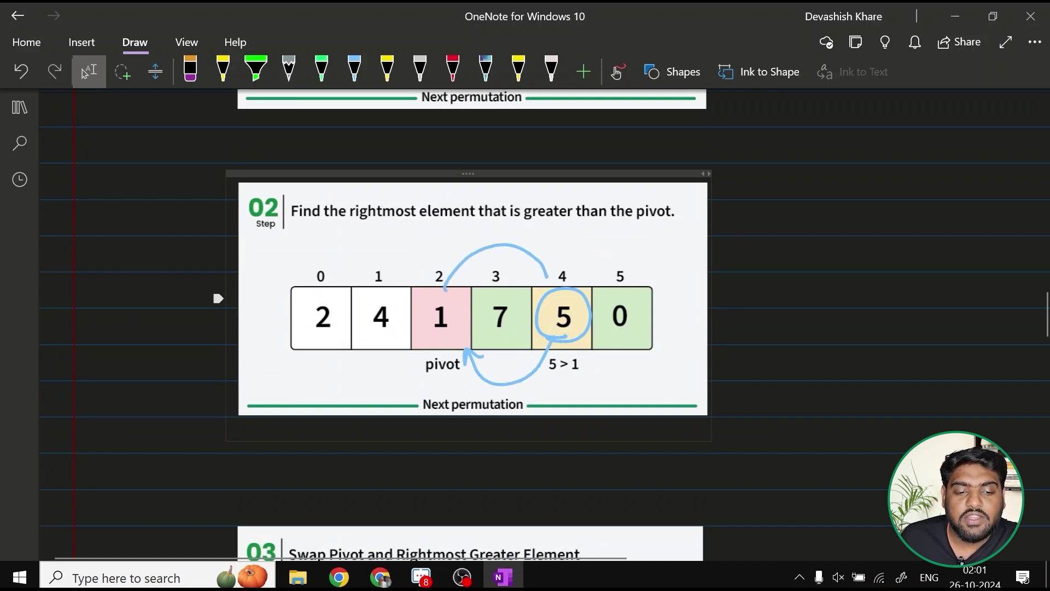
left_click_drag(541, 270, 549, 287)
scroll(537, 278, "down", 5)
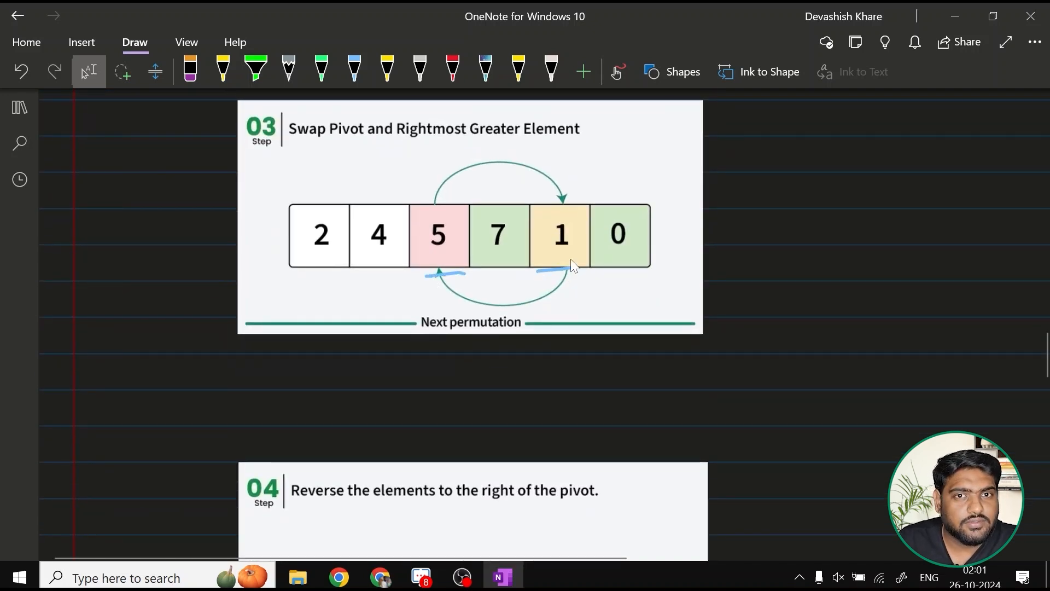
Bracket the elements after the pivot, underline the Reversed part and bracket the whole final array.
left_click_drag(476, 189, 636, 184)
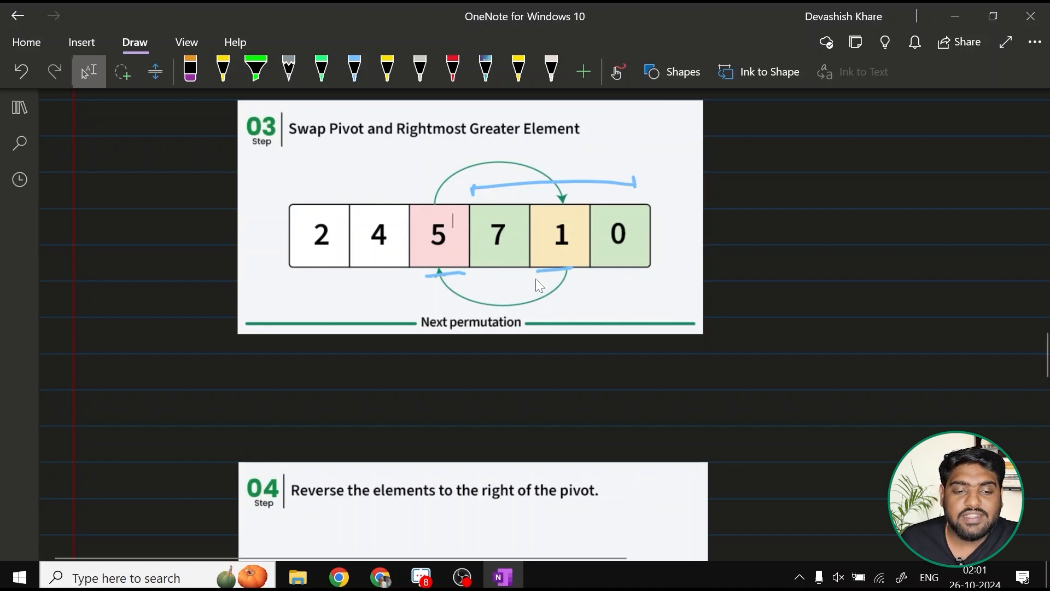
left_click_drag(469, 284, 629, 273)
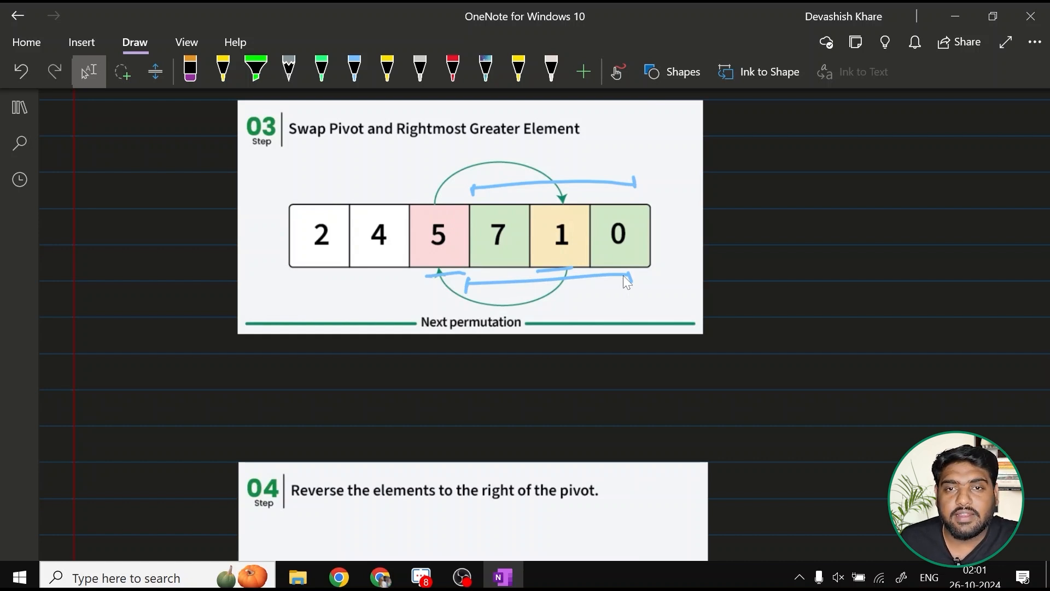
scroll(623, 274, "down", 3)
scroll(623, 274, "down", 2)
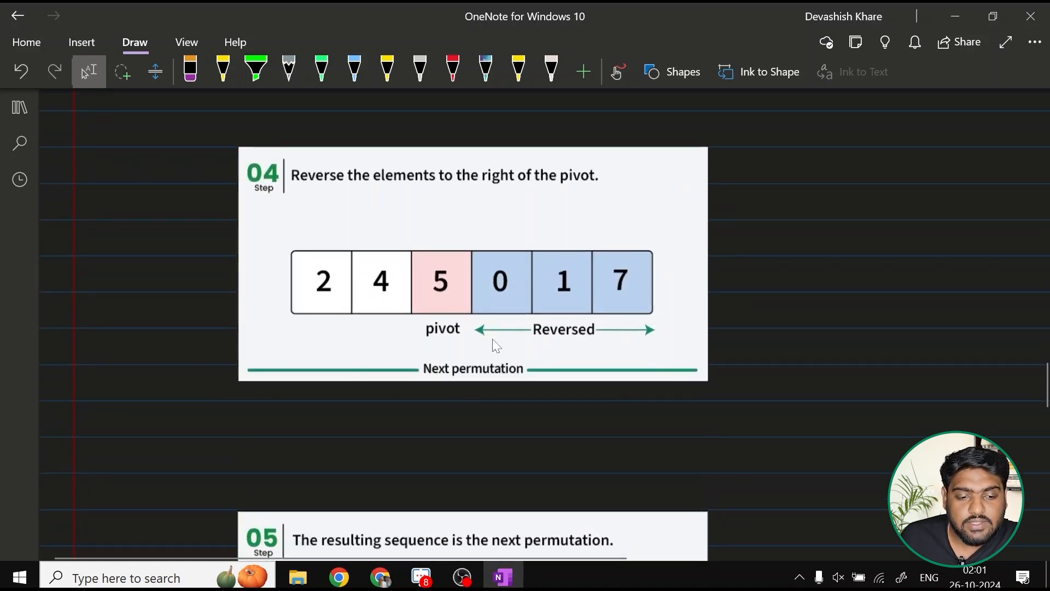
left_click_drag(492, 340, 607, 335)
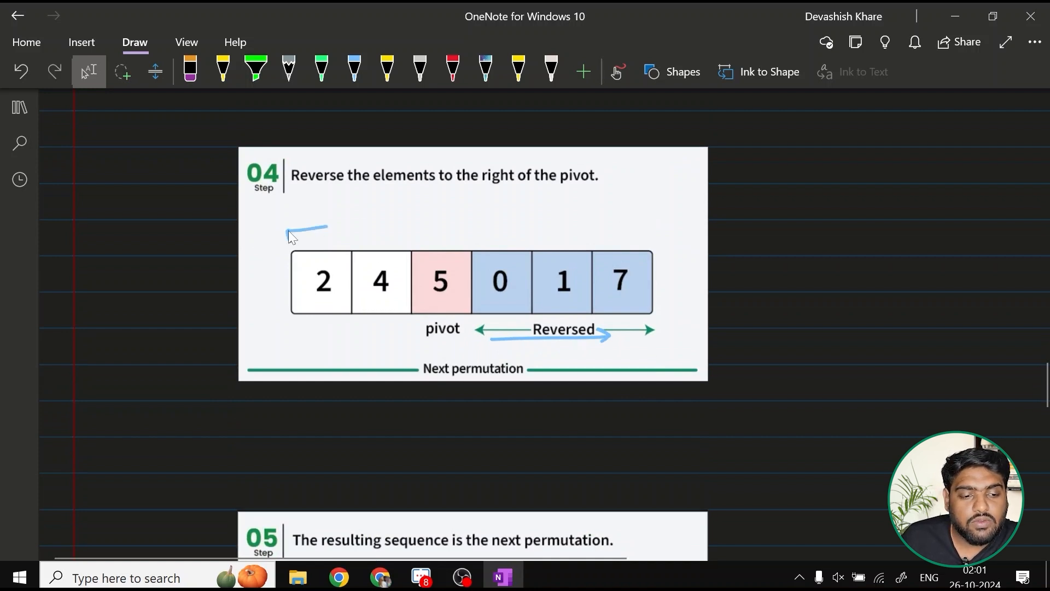
left_click_drag(288, 240, 648, 223)
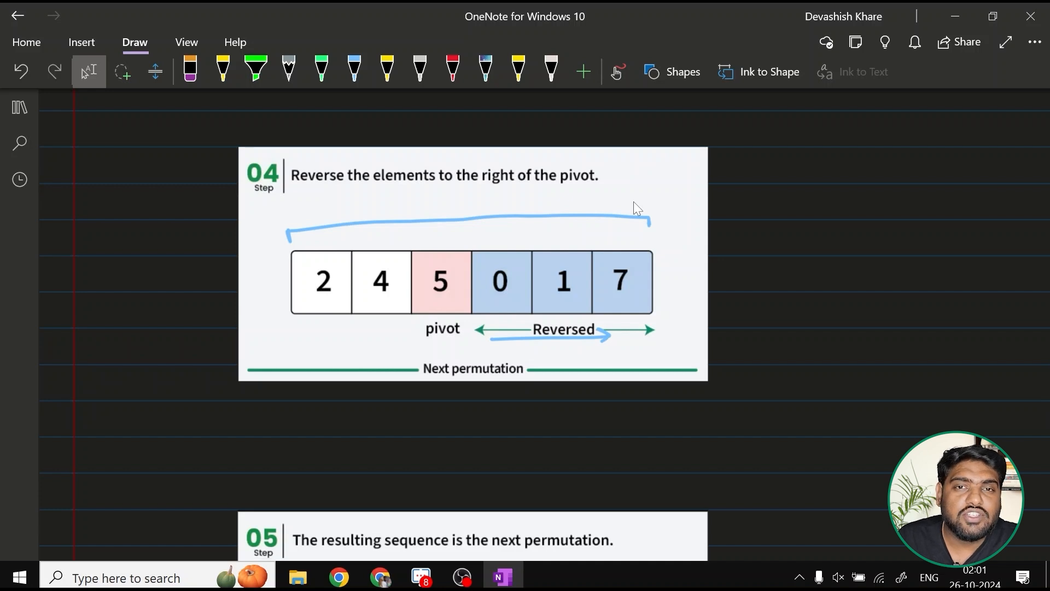
scroll(633, 201, "down", 5)
scroll(633, 201, "down", 1)
left_click_drag(292, 308, 283, 332)
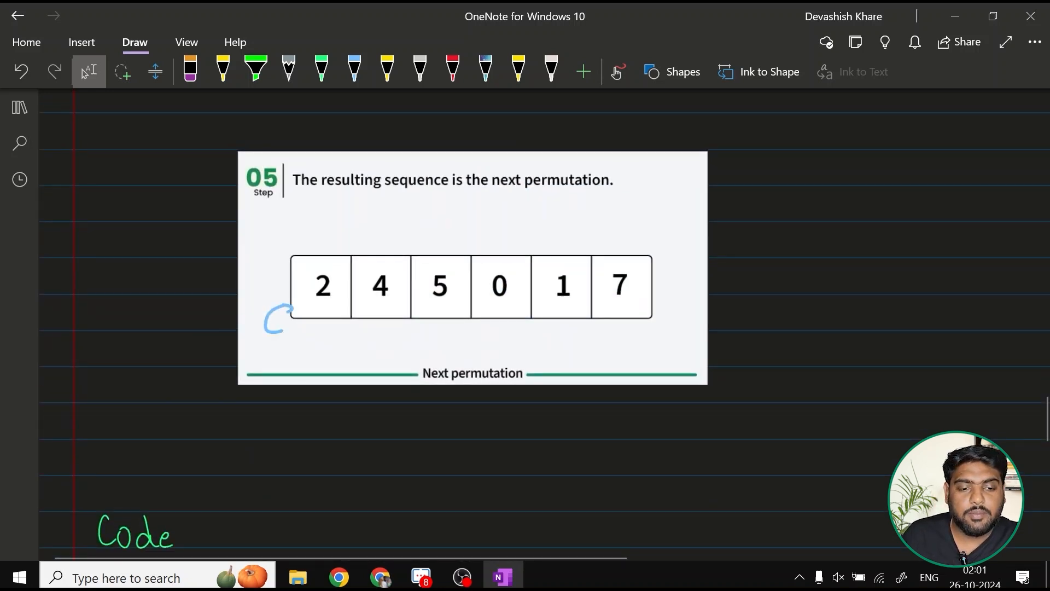
left_click_drag(400, 223, 559, 218)
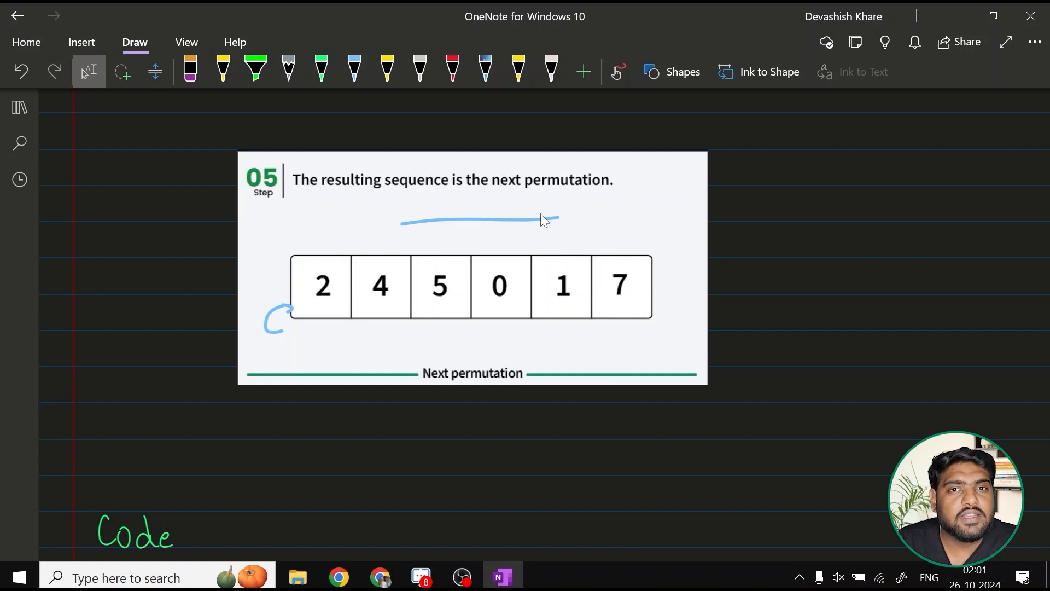
scroll(542, 220, "down", 6)
scroll(542, 220, "up", 1)
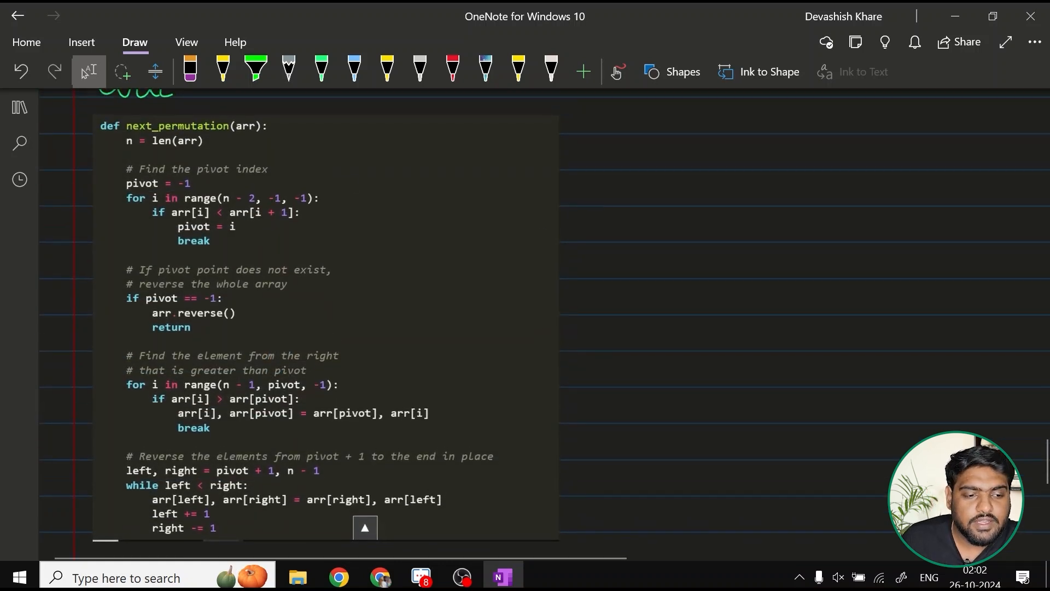
Mark the arr parameter, n in n = len(arr) and pivot = -1 with blue arrows.
left_click_drag(223, 138, 256, 138)
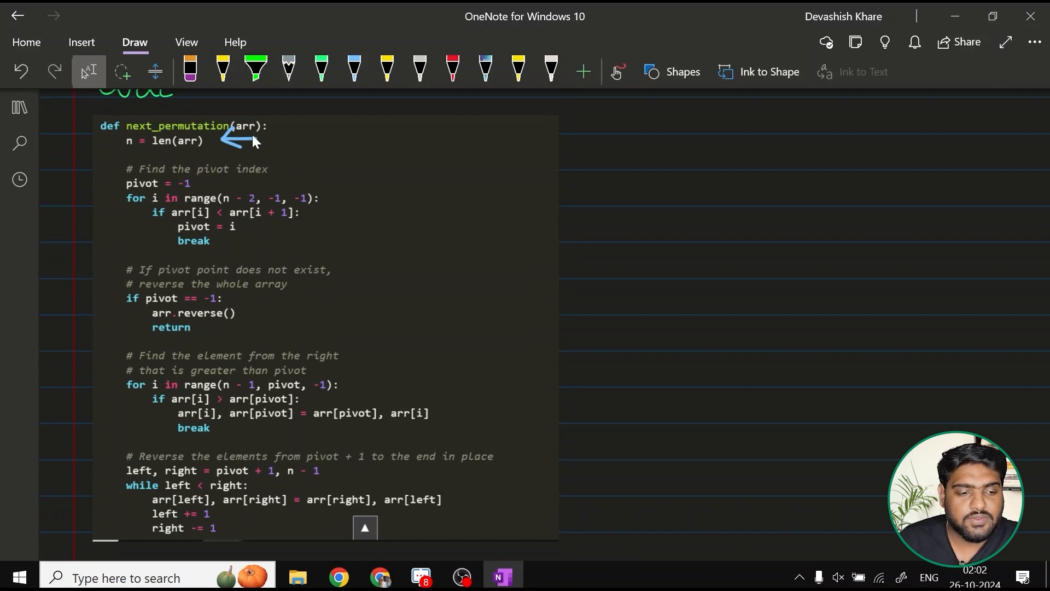
left_click_drag(122, 150, 136, 151)
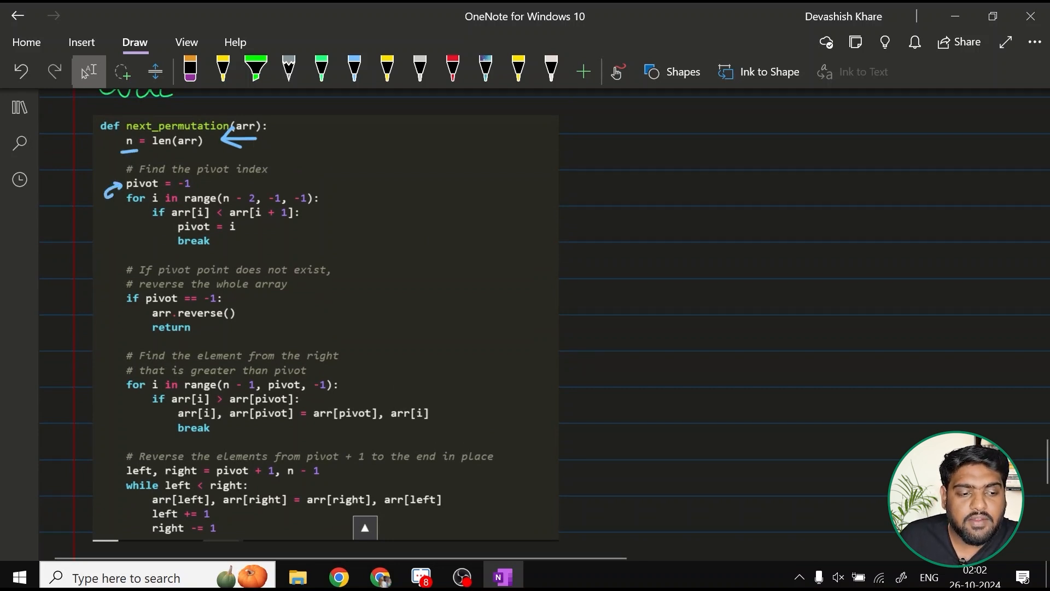
left_click_drag(225, 174, 205, 182)
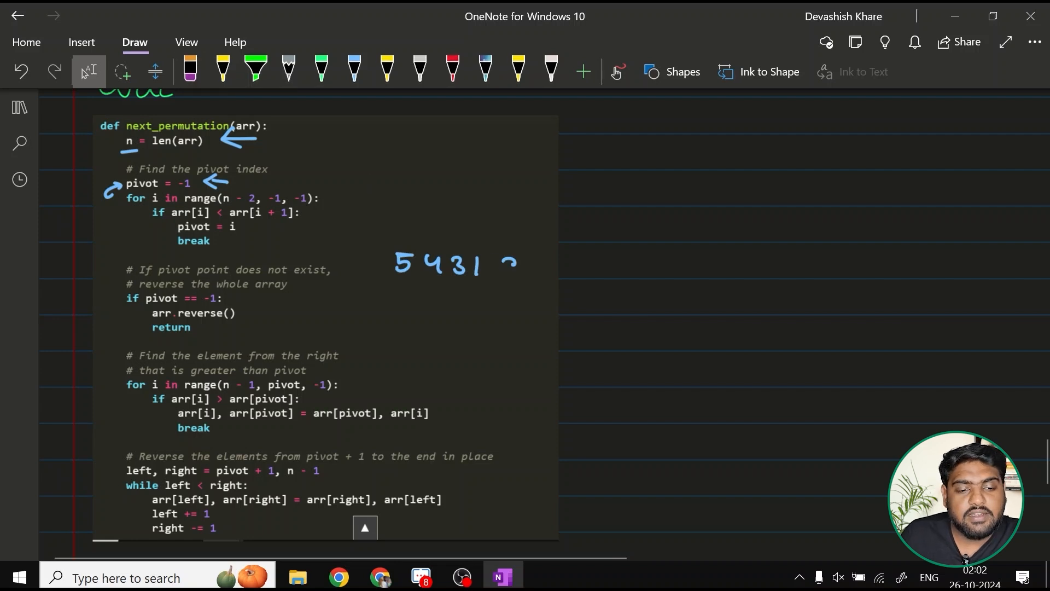
In green, underline the 5431 example and loop an arrow from it up to the code top.
left_click(289, 71)
left_click(88, 71)
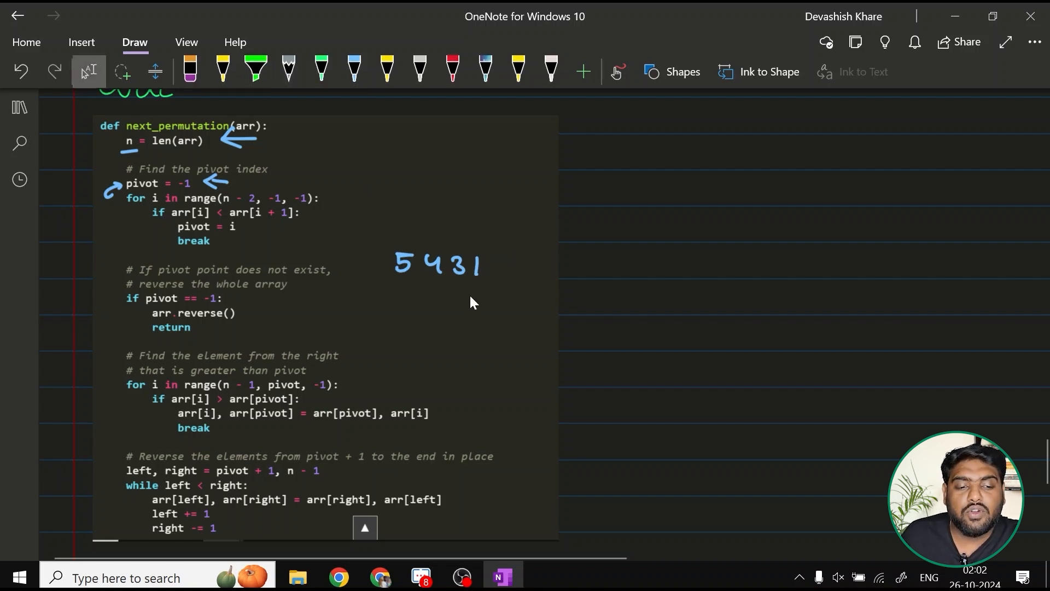
left_click_drag(394, 286, 506, 284)
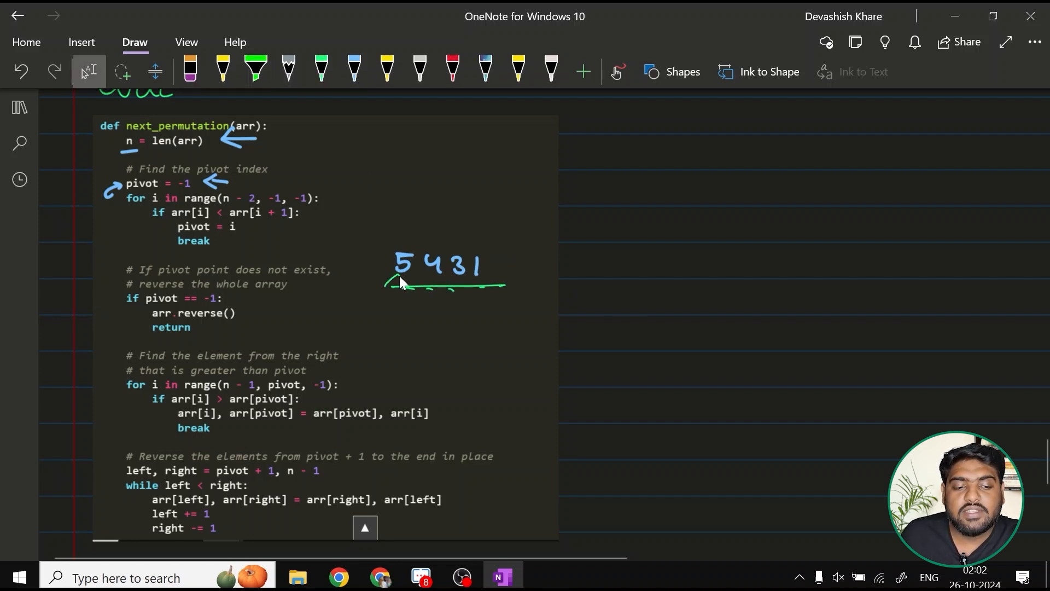
left_click_drag(385, 284, 402, 295)
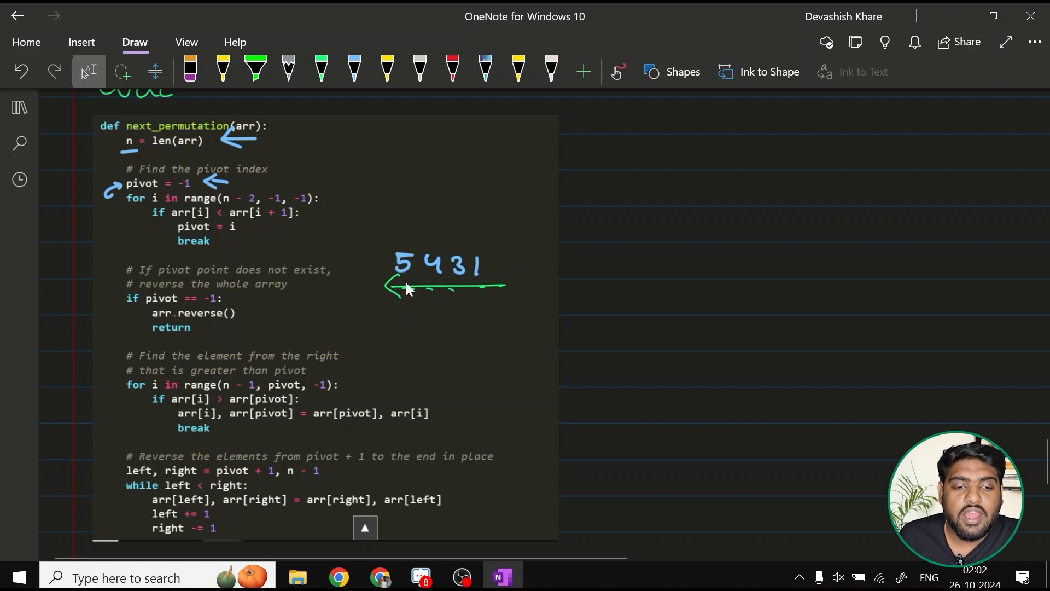
left_click_drag(388, 287, 392, 133)
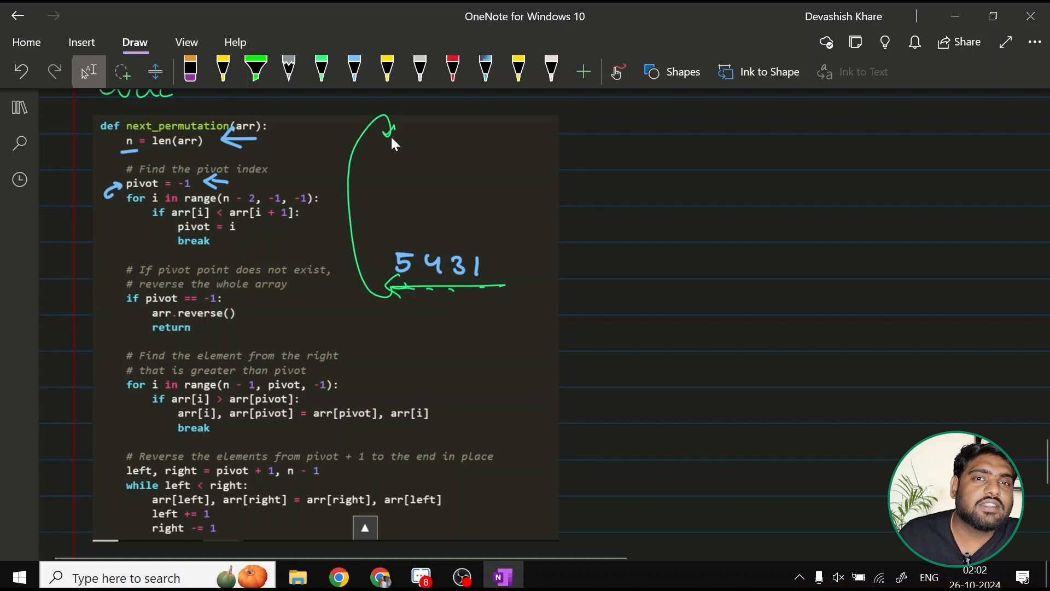
scroll(390, 135, "up", 5)
scroll(391, 135, "up", 5)
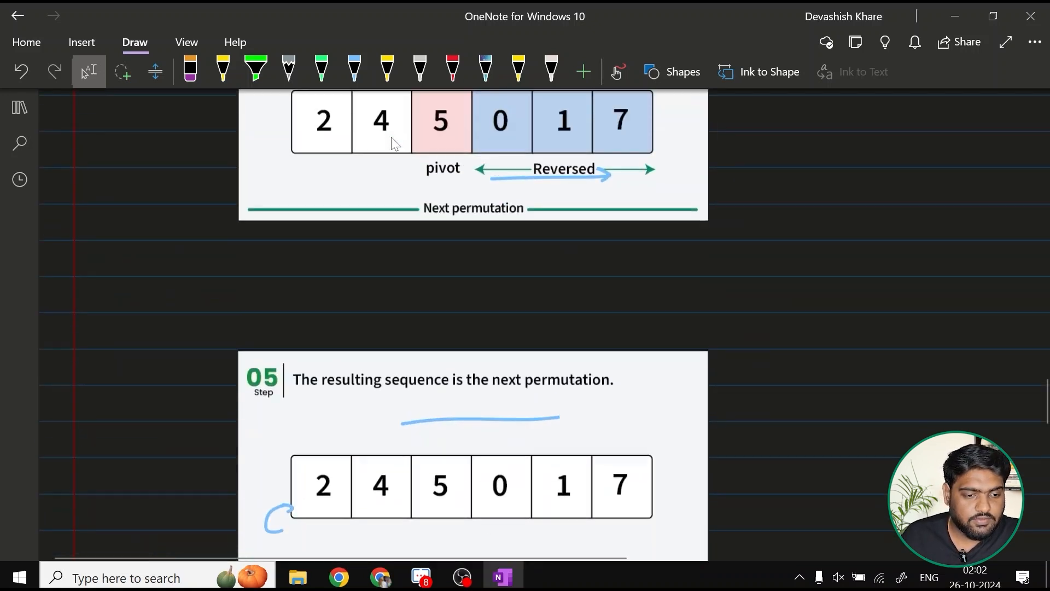
scroll(390, 135, "up", 5)
scroll(391, 136, "up", 5)
scroll(391, 135, "up", 4)
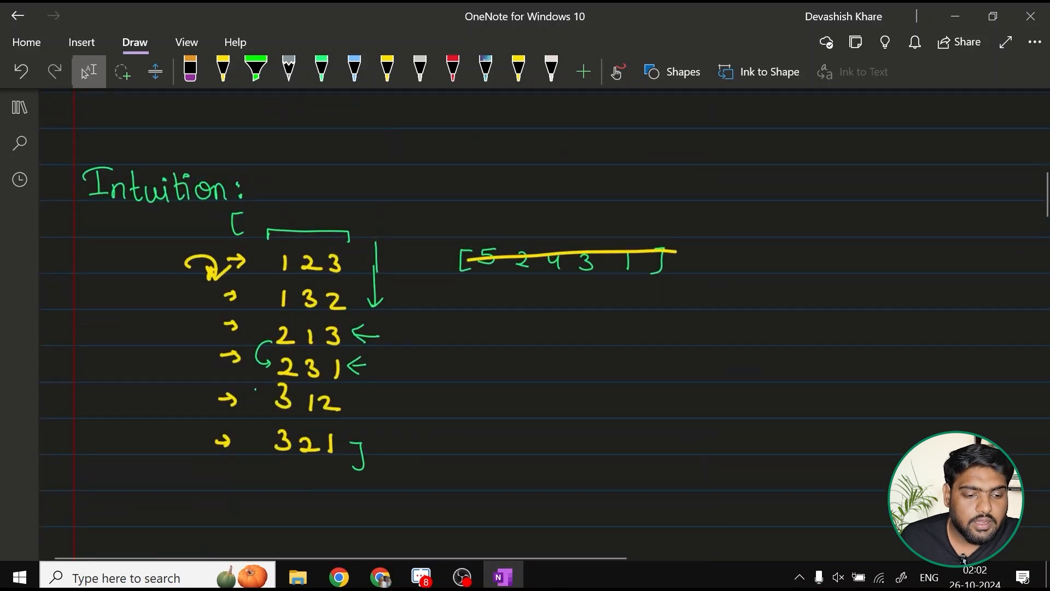
Box 321 in green and curve an arrow from it back up to 123.
left_click_drag(276, 469, 279, 426)
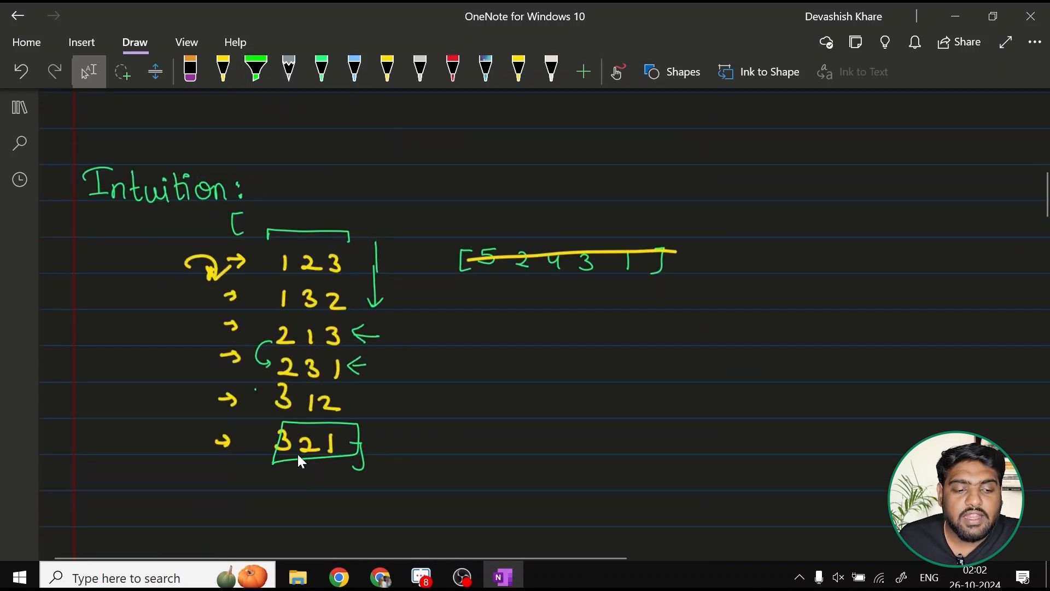
mouse_move(297, 476)
left_mouse_down()
mouse_move(189, 328)
mouse_move(262, 221)
mouse_move(295, 242)
left_mouse_up()
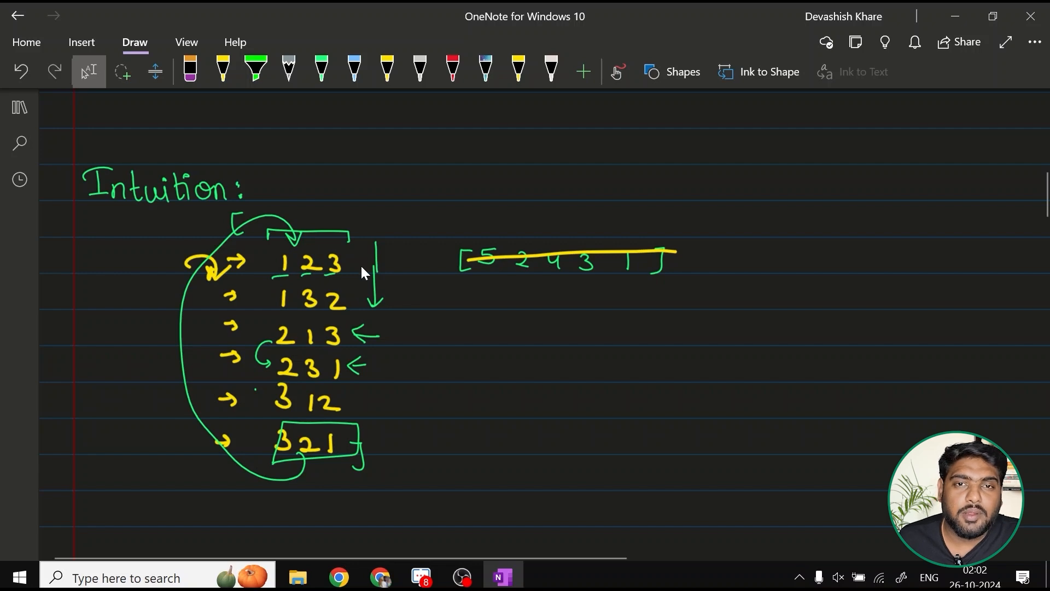
scroll(360, 265, "down", 10)
scroll(360, 264, "down", 10)
scroll(360, 264, "down", 1)
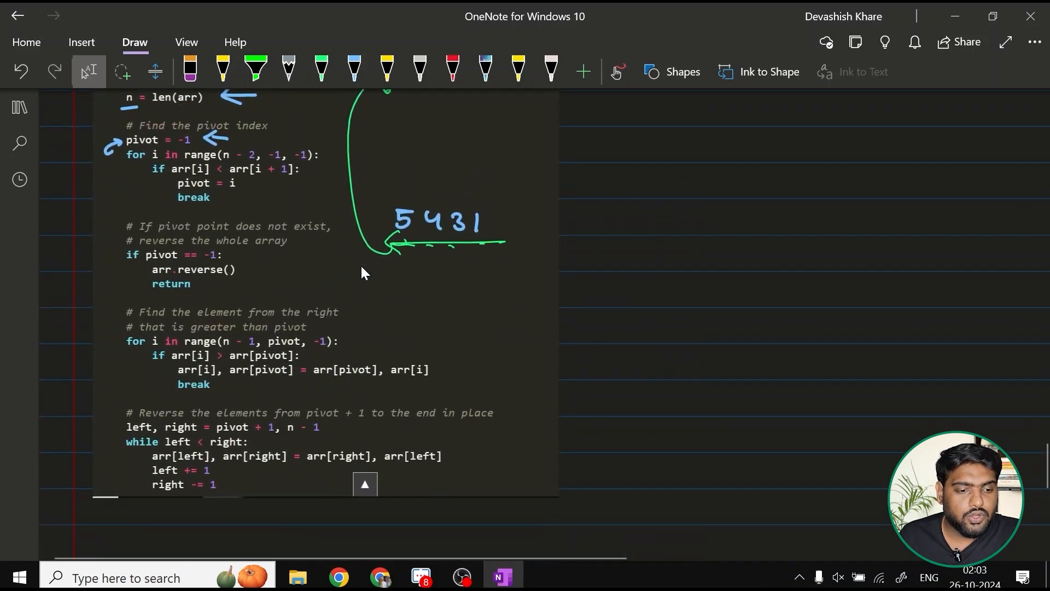
scroll(360, 264, "up", 1)
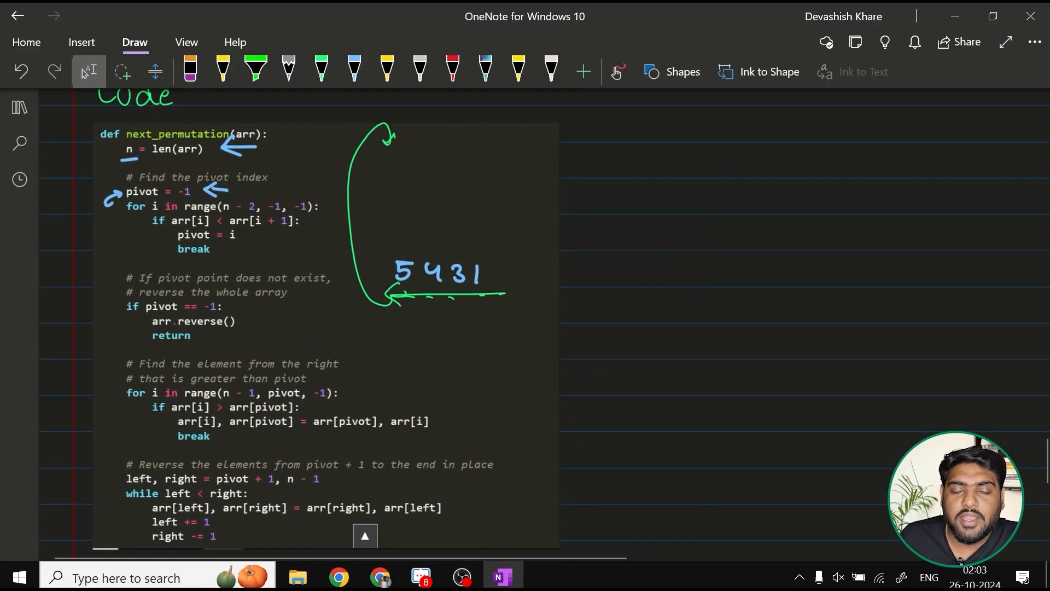
Arrow the first for-loop and arr[i] comparison, show right-to-left scan, bracket the 'if pivot == -1' block.
left_click_drag(335, 200, 333, 258)
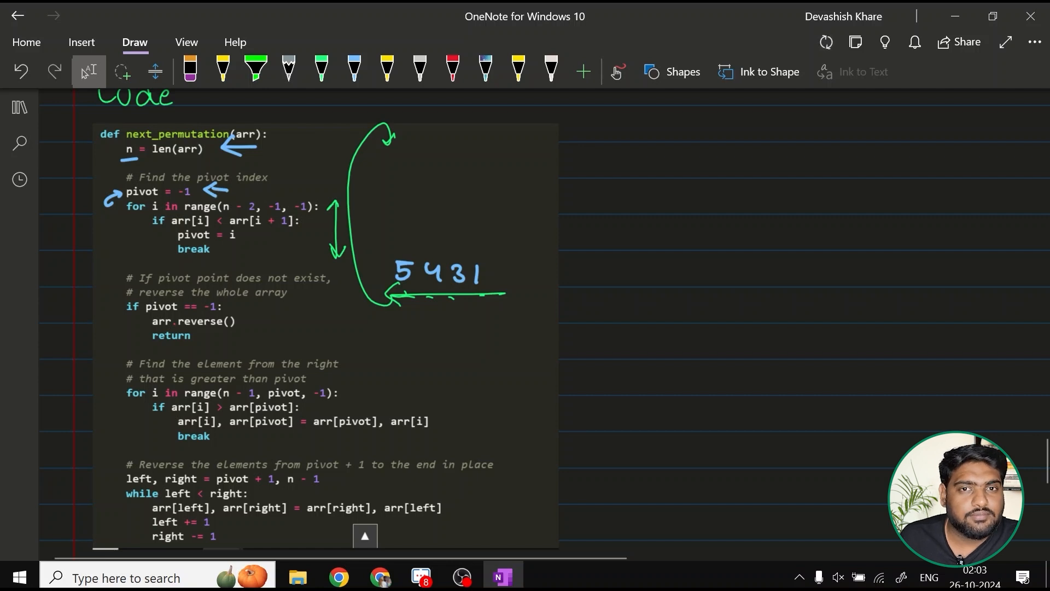
left_click_drag(115, 221, 136, 221)
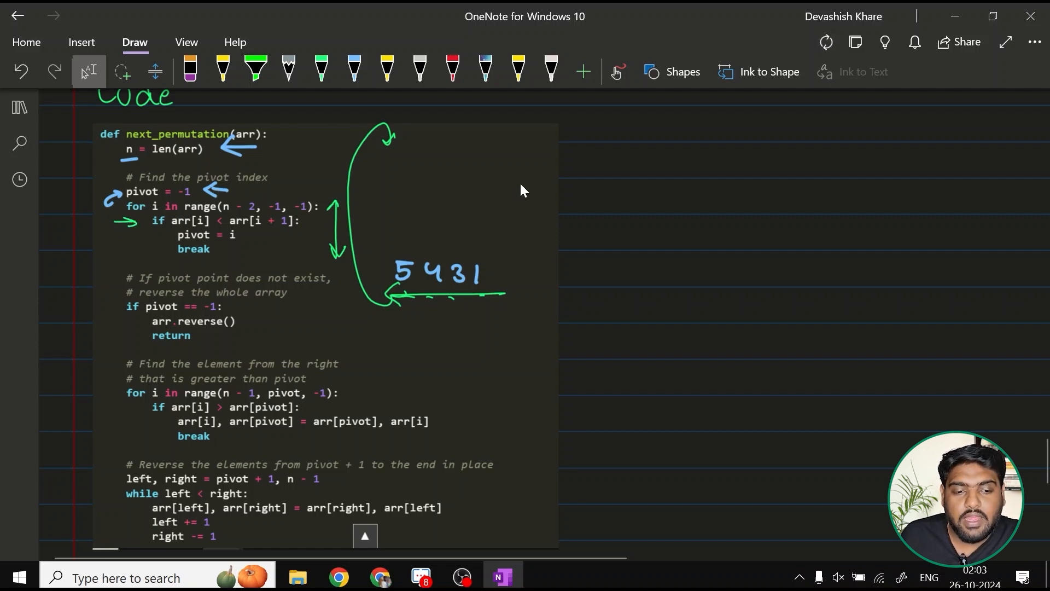
mouse_move(531, 169)
left_mouse_down()
mouse_move(464, 168)
mouse_move(476, 177)
left_mouse_up()
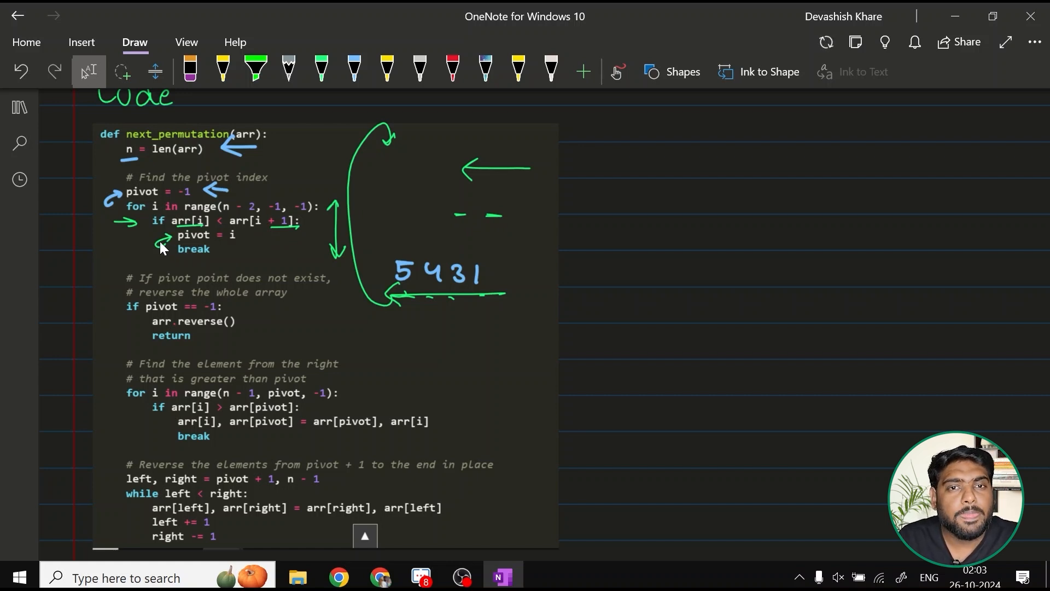
mouse_move(121, 313)
left_mouse_down()
mouse_move(106, 328)
mouse_move(120, 344)
left_mouse_up()
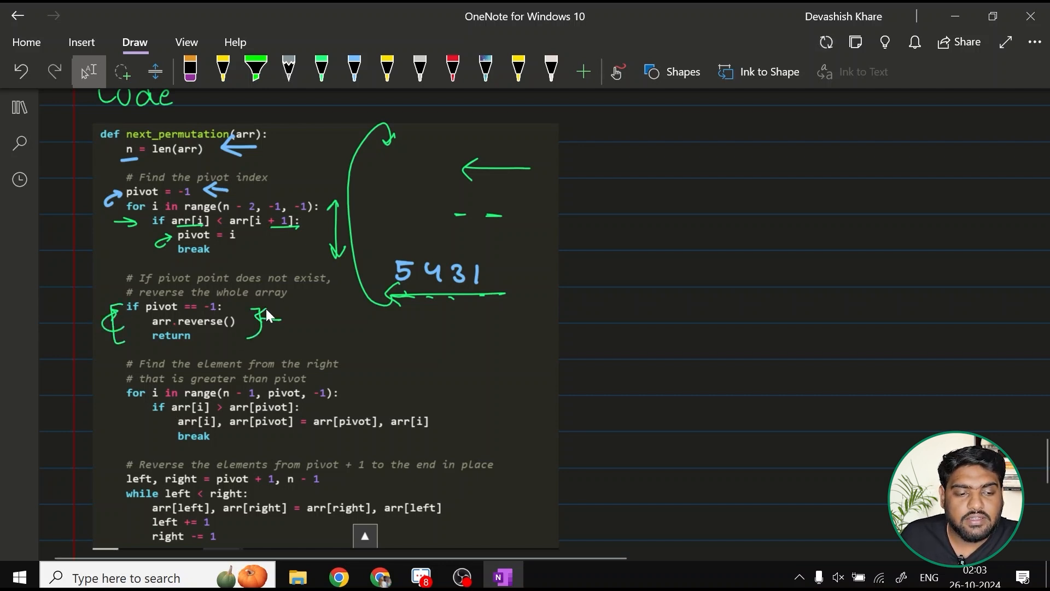
left_click_drag(261, 311, 282, 320)
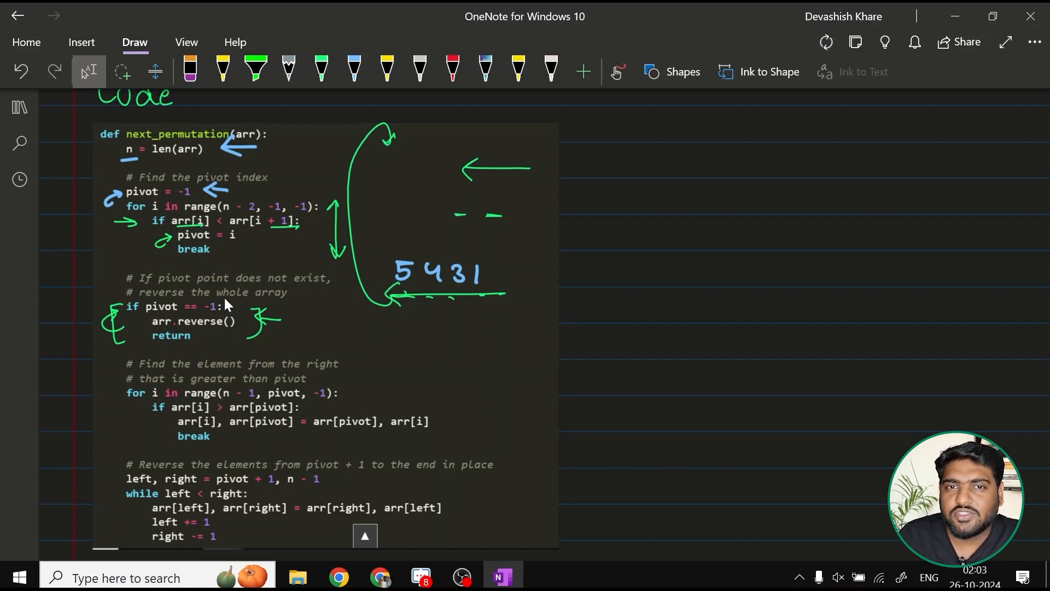
Bracket the second for-loop that finds the larger element and note the L←R search.
left_click_drag(451, 387, 453, 443)
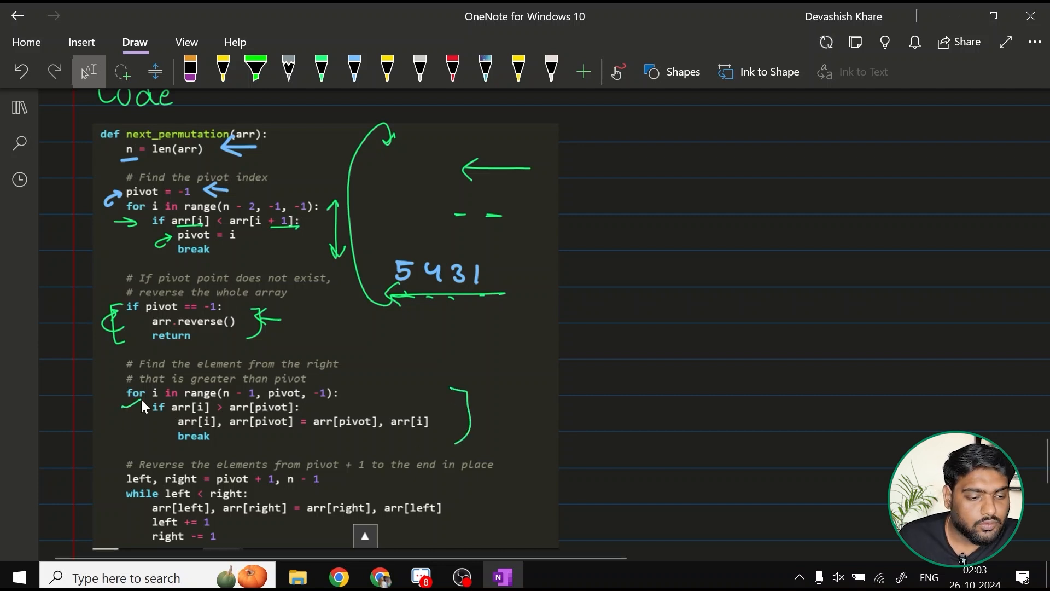
left_click_drag(141, 399, 141, 441)
scroll(152, 415, "down", 2)
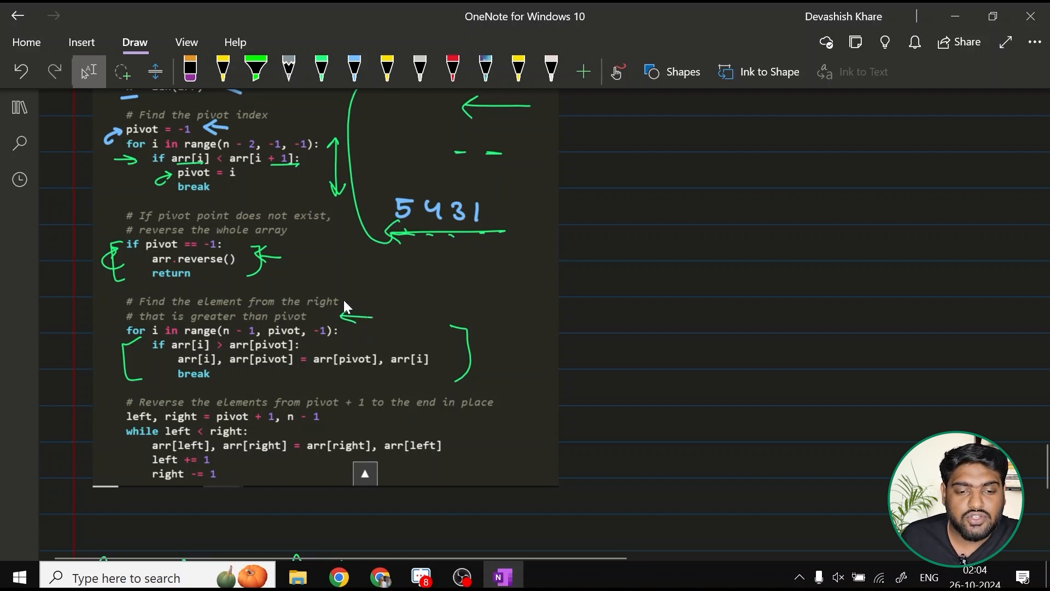
left_click_drag(450, 297, 425, 296)
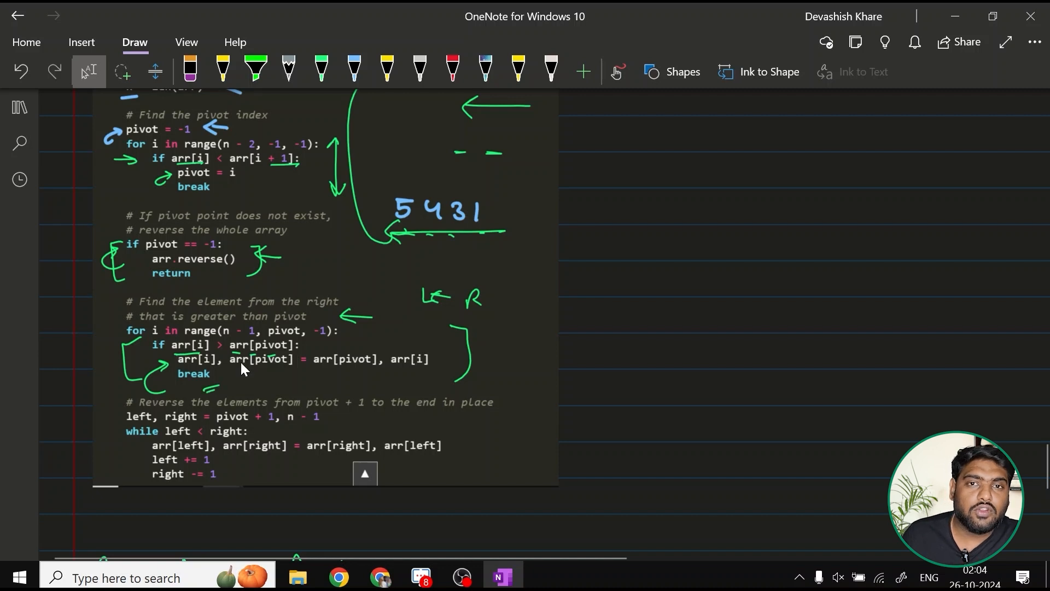
scroll(240, 360, "down", 3)
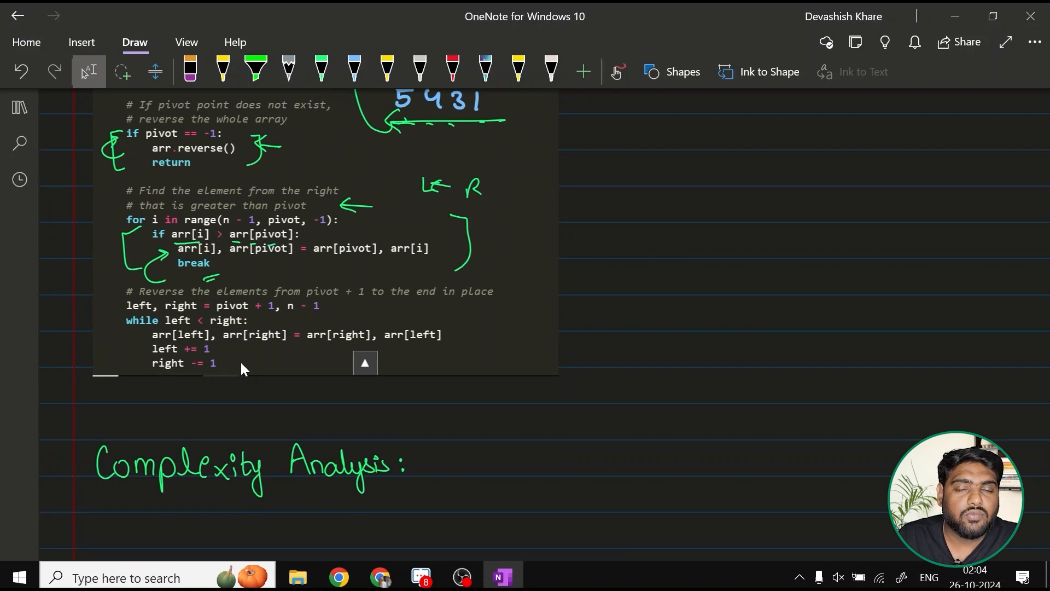
Underline the reversal comment, bracket n - 1, underline left and right, and bracket the while loop.
left_click_drag(266, 289, 216, 293)
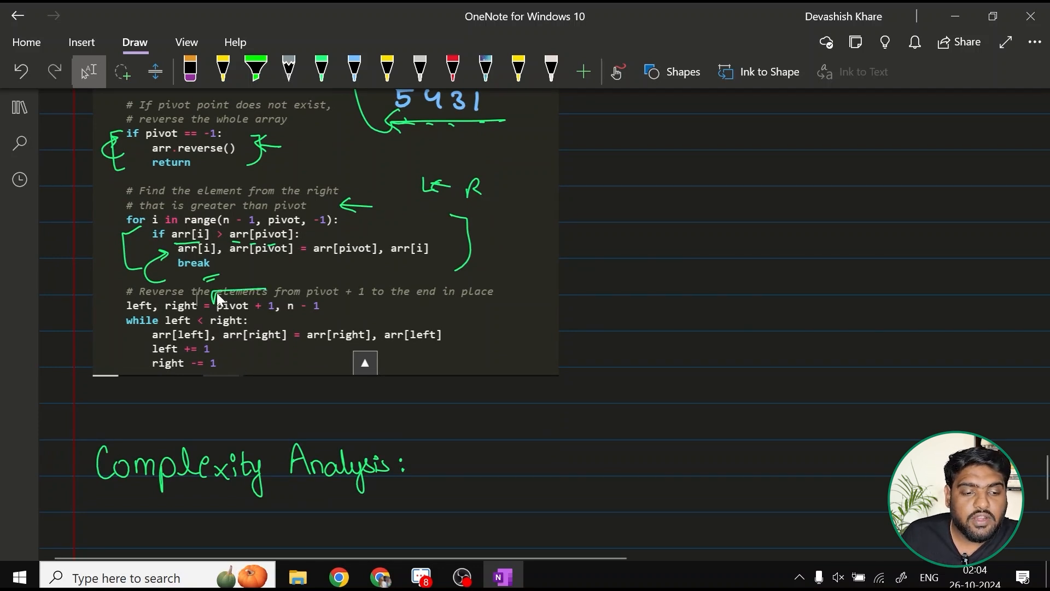
left_click_drag(286, 309, 335, 310)
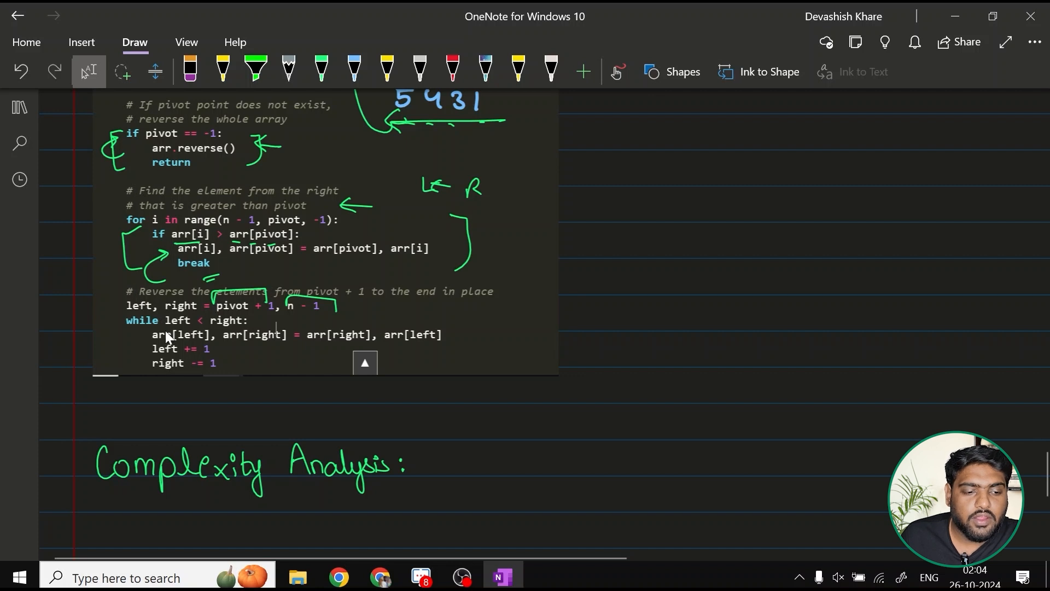
left_click_drag(165, 328, 193, 328)
left_click_drag(210, 323, 234, 323)
left_click_drag(153, 336, 150, 374)
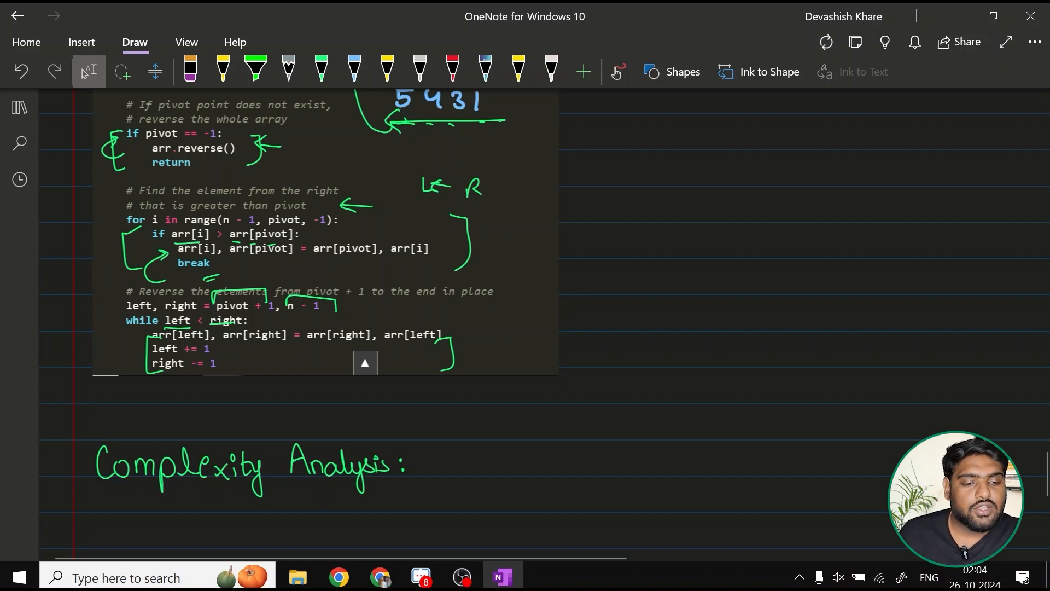
left_click(424, 388)
scroll(457, 292, "up", 5)
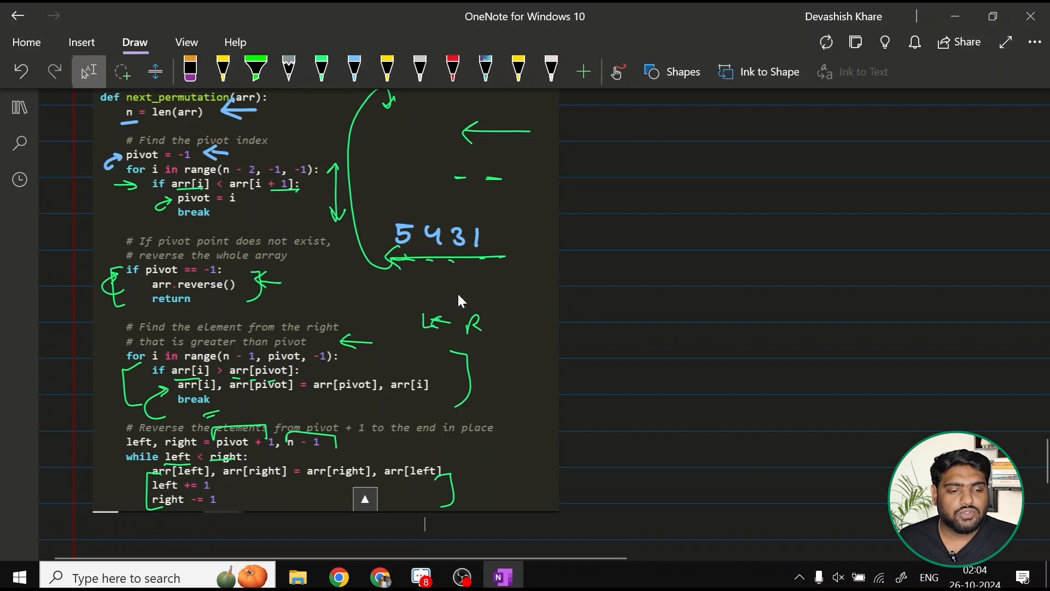
Write O(n) beside the pivot-search loop and the swap-search loop in green.
left_click_drag(348, 199, 381, 199)
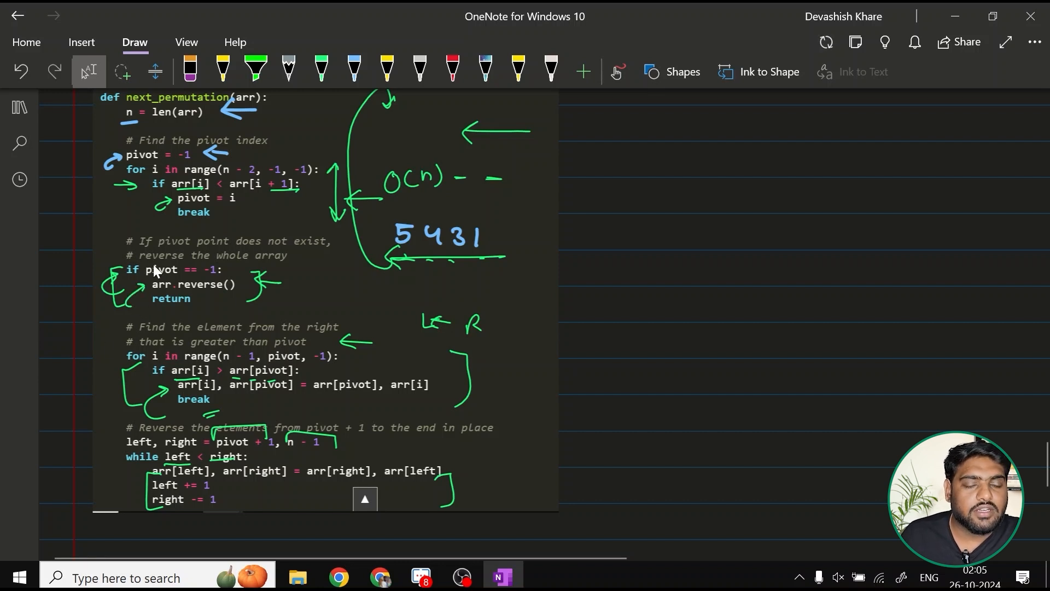
left_click_drag(387, 196, 462, 192)
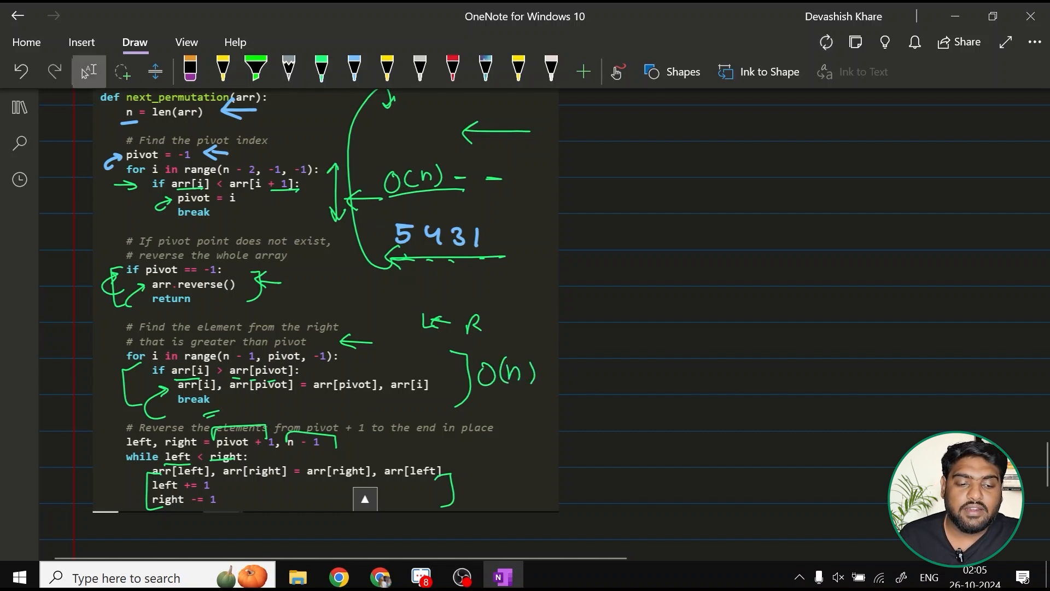
left_click_drag(476, 463, 480, 483)
left_click_drag(504, 459, 500, 482)
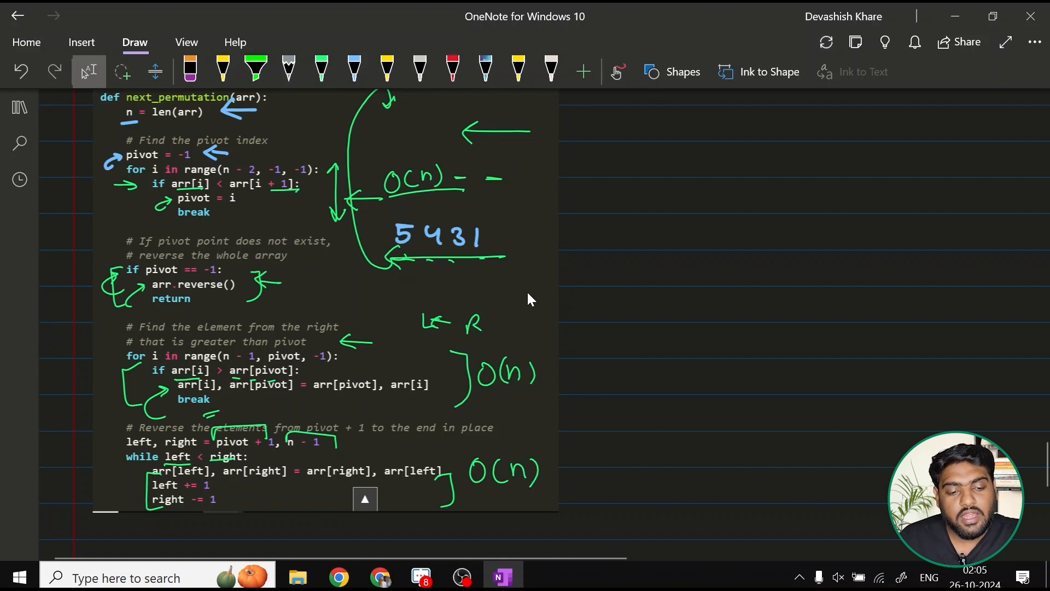
scroll(527, 290, "down", 5)
scroll(527, 291, "down", 5)
scroll(527, 290, "down", 2)
mouse_move(246, 213)
left_mouse_down()
mouse_move(259, 198)
mouse_move(248, 215)
mouse_move(300, 223)
left_mouse_up()
Write and underline O(n), add a dotted divider, then write O(1) as the space complexity.
mouse_move(310, 196)
left_mouse_down()
mouse_move(309, 238)
mouse_move(210, 240)
left_mouse_up()
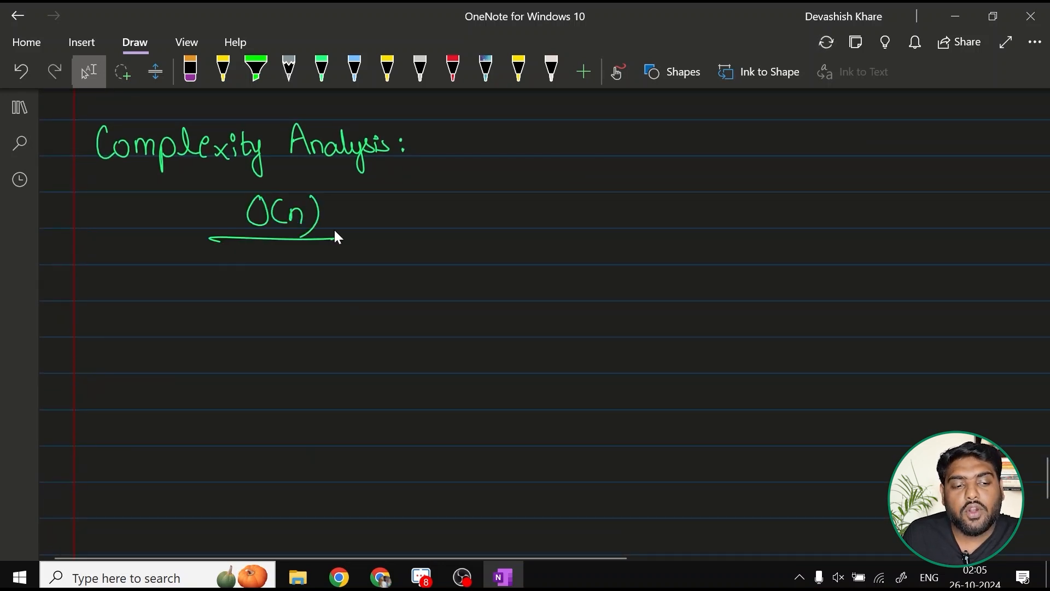
left_click(383, 190)
left_click(383, 202)
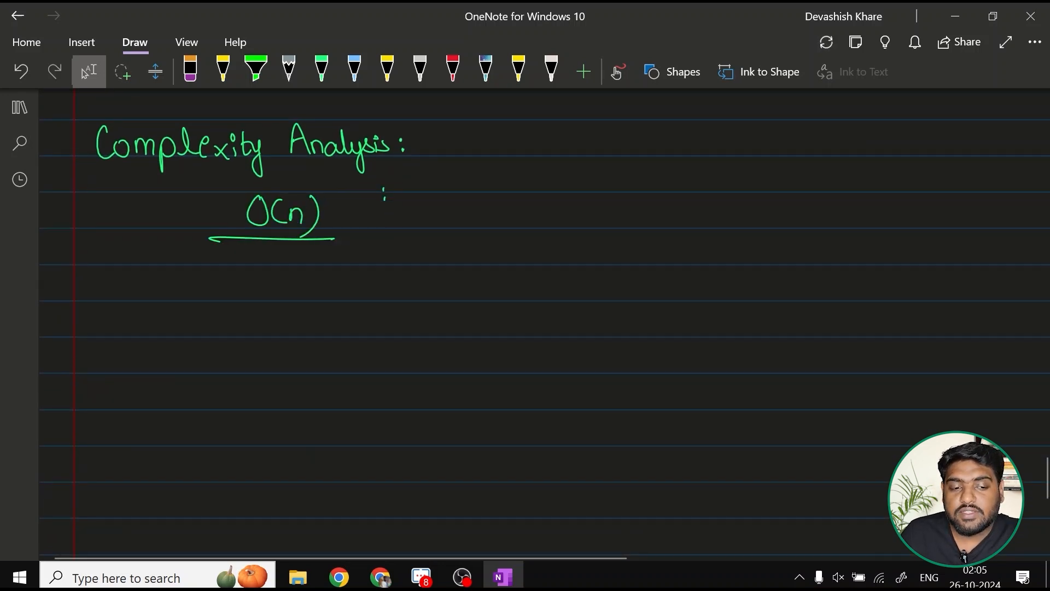
left_click(383, 230)
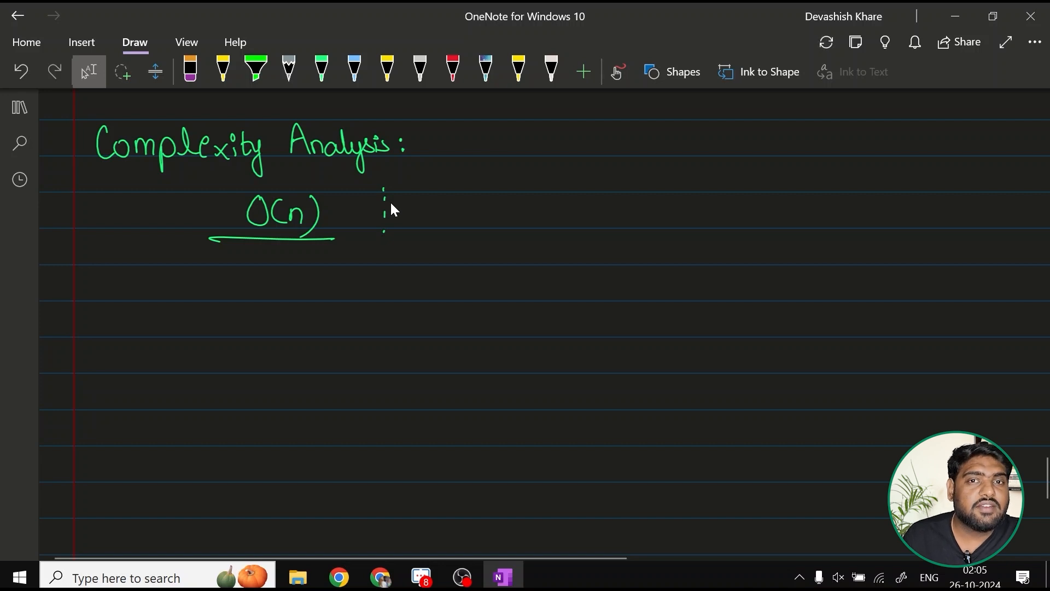
mouse_move(410, 201)
left_mouse_down()
mouse_move(439, 230)
mouse_move(467, 234)
left_mouse_up()
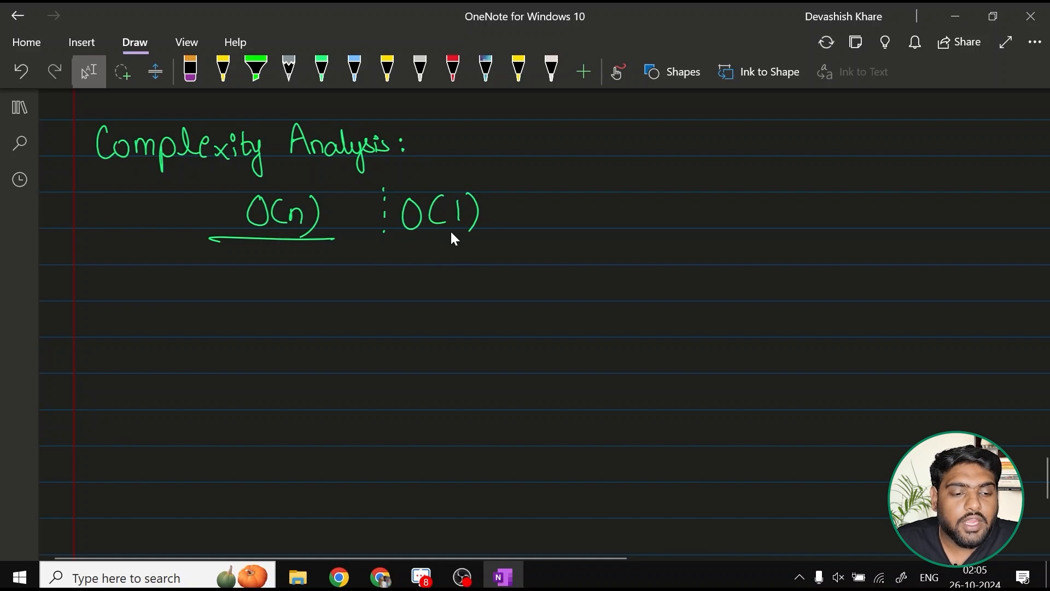
scroll(450, 236, "up", 3)
scroll(451, 236, "up", 5)
scroll(450, 236, "up", 2)
scroll(450, 236, "up", 1)
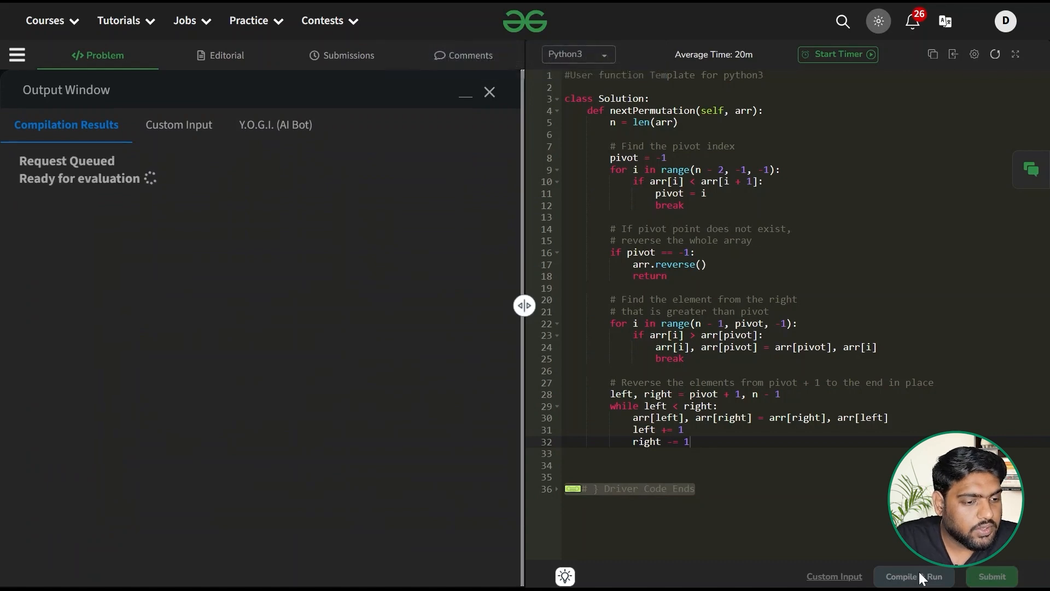
Dismiss sample results, submit the solution to pass all 1111 tests, then close the Output Window.
left_click(490, 91)
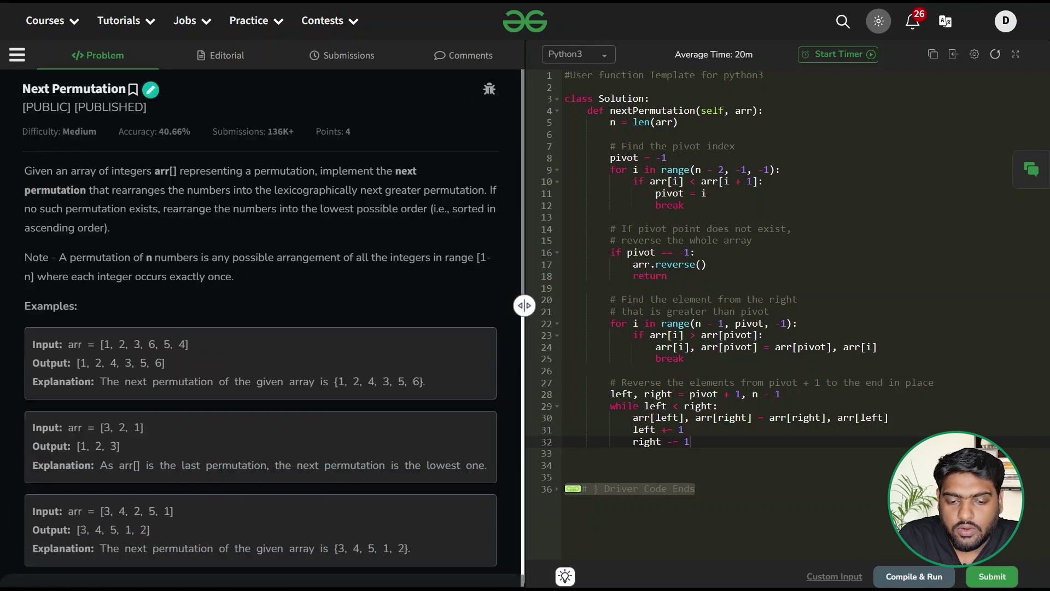
left_click(992, 576)
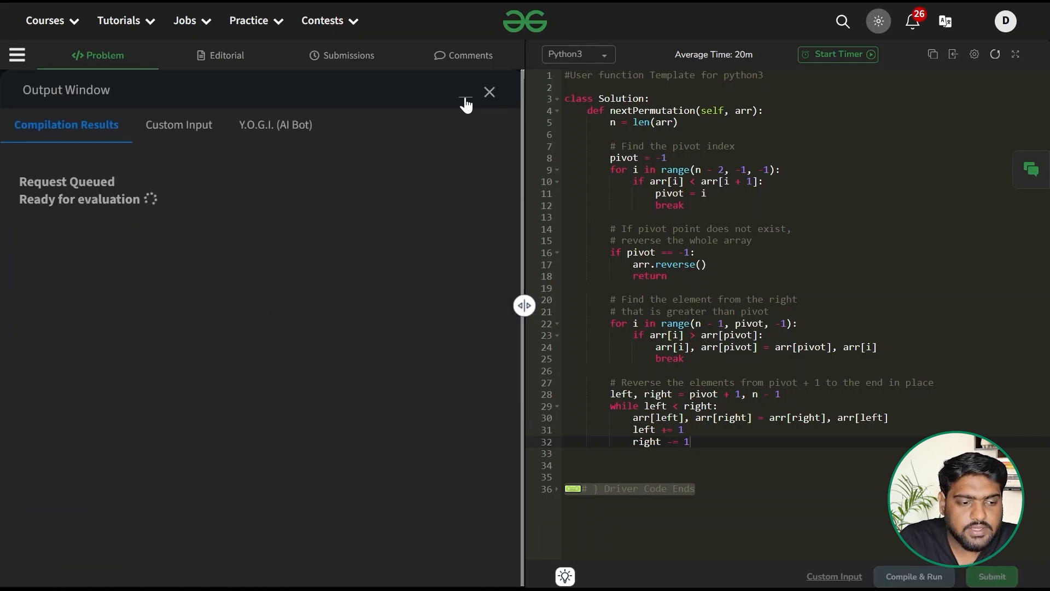
left_click(466, 94)
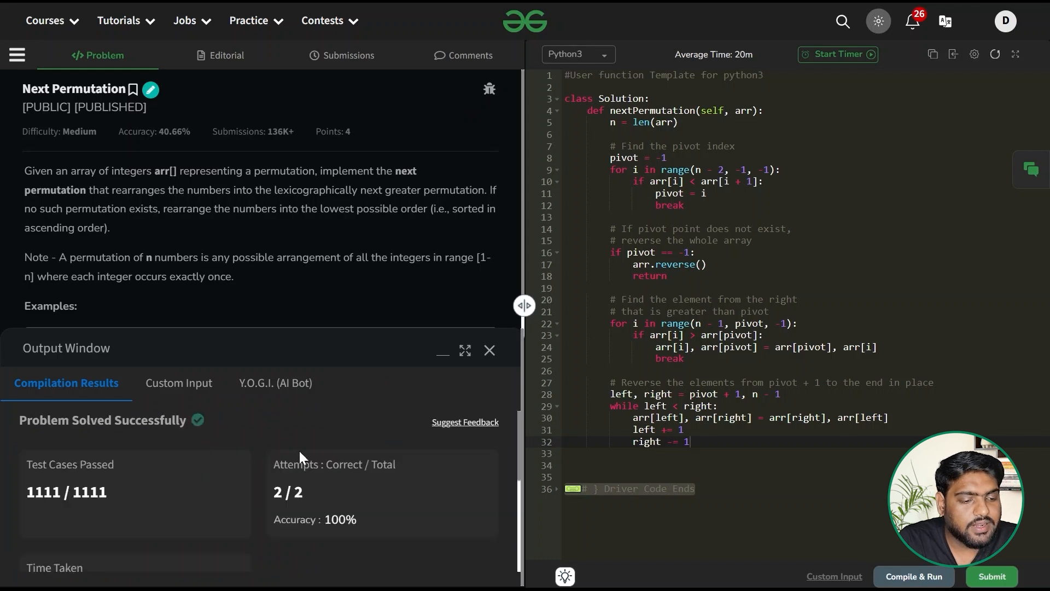
left_click(490, 351)
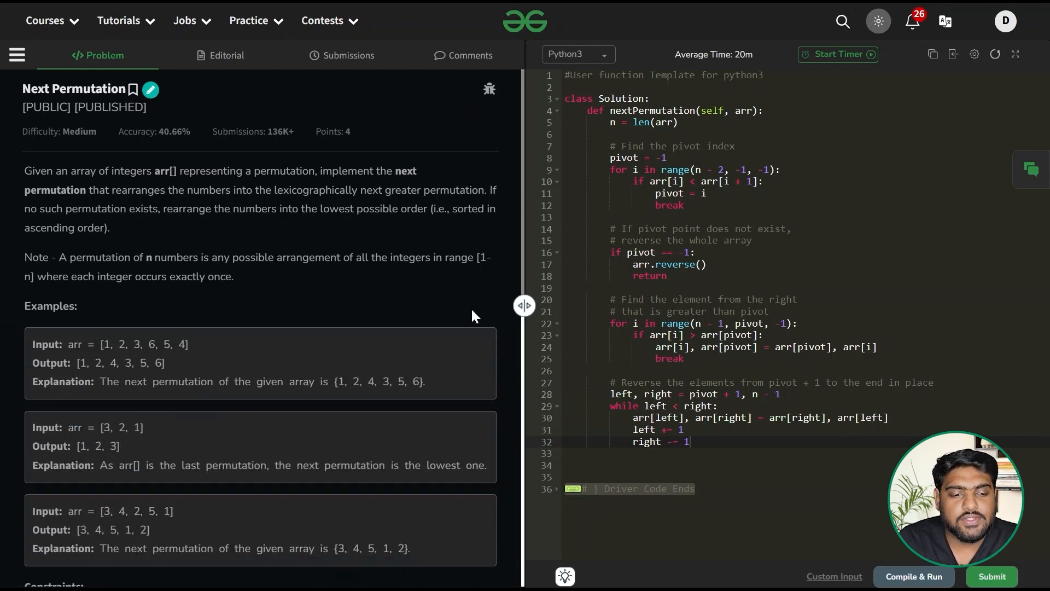